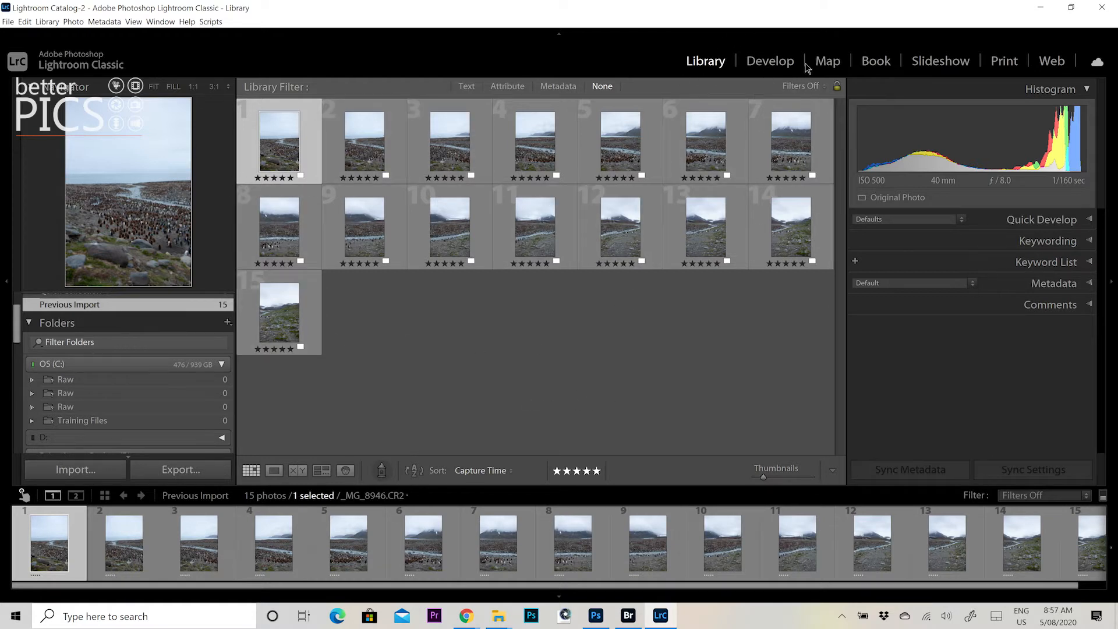
Open the seventh photo of the series, _MG_8952.CR2, in the Develop module
{"action": "left_click", "coordinate": [780, 65]}
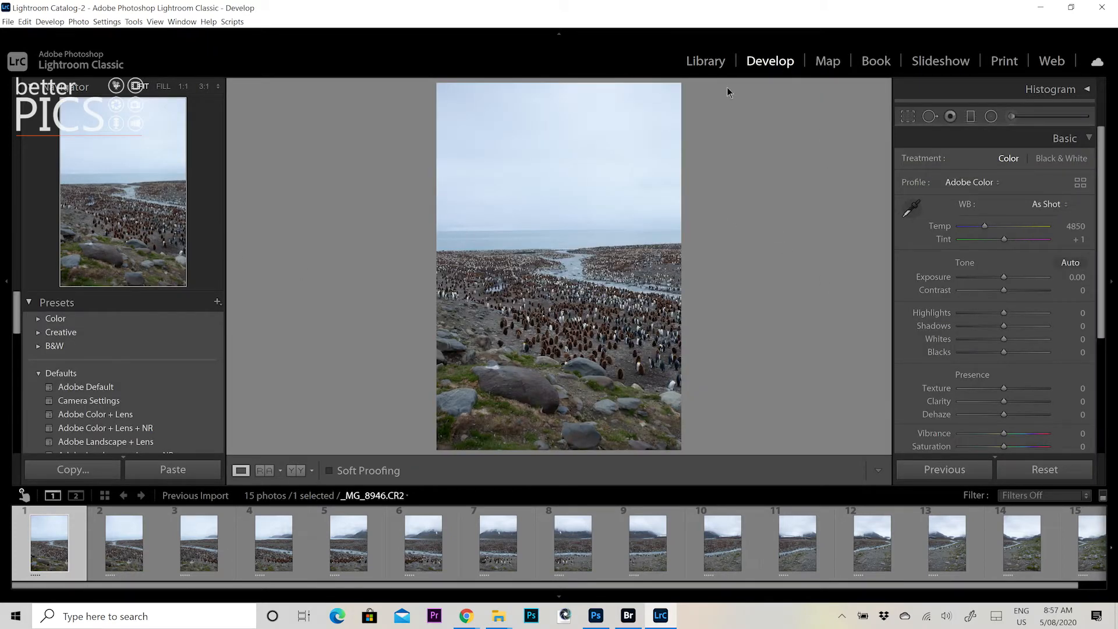
{"action": "left_click", "coordinate": [713, 63]}
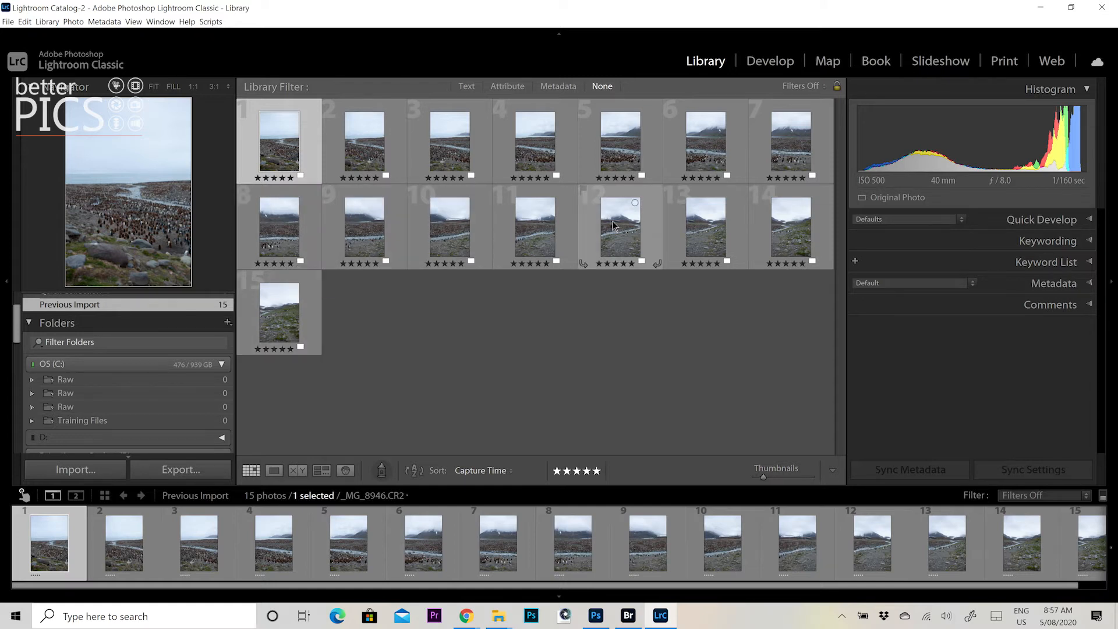
{"action": "left_click", "coordinate": [778, 64]}
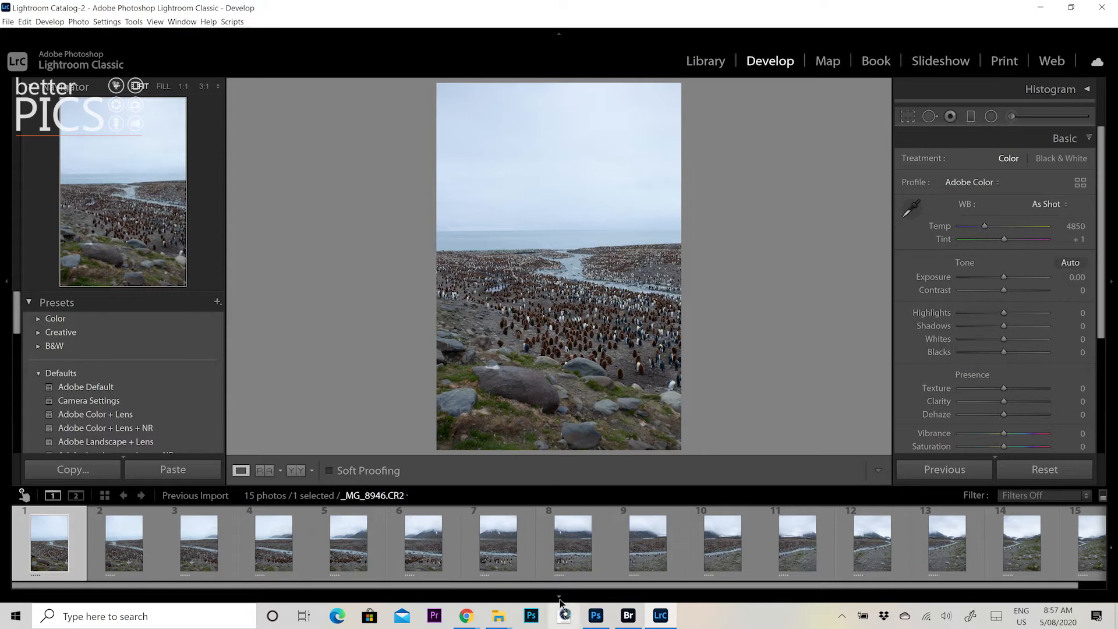
{"action": "left_click", "coordinate": [510, 550]}
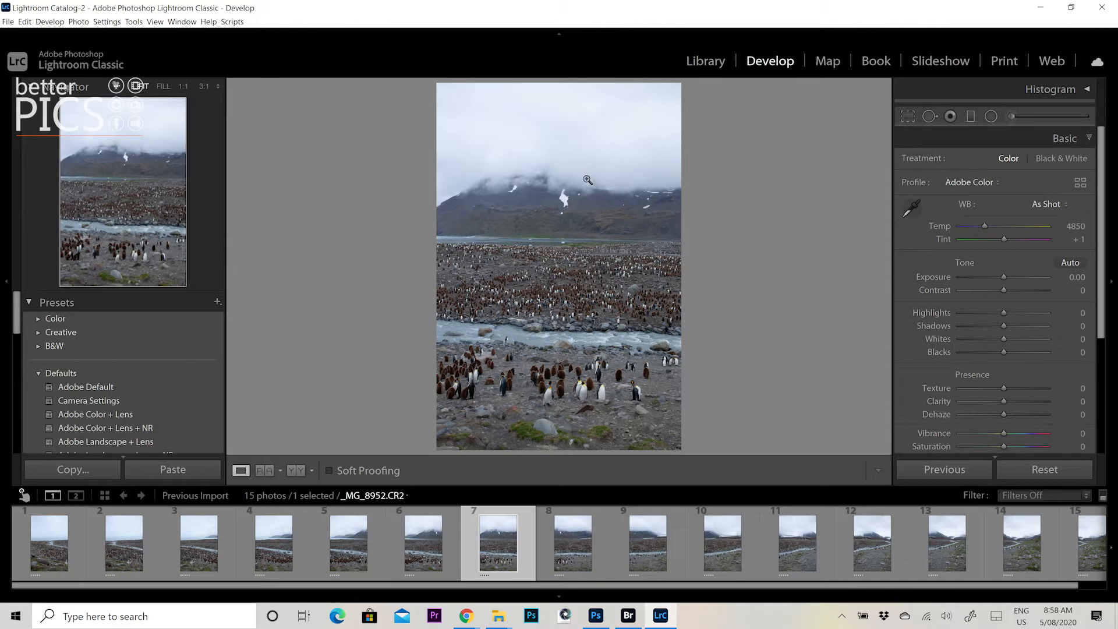
Select all 15 photos of the series and start a Panorama photo merge with them
{"action": "key", "text": "ctrl+a"}
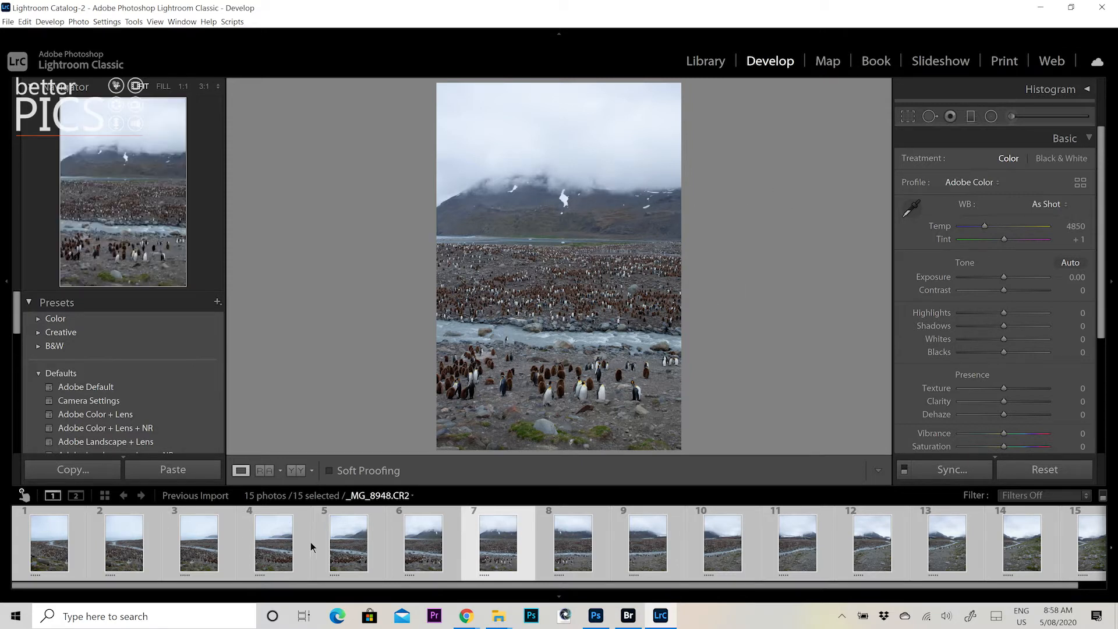
{"action": "right_click", "coordinate": [495, 534]}
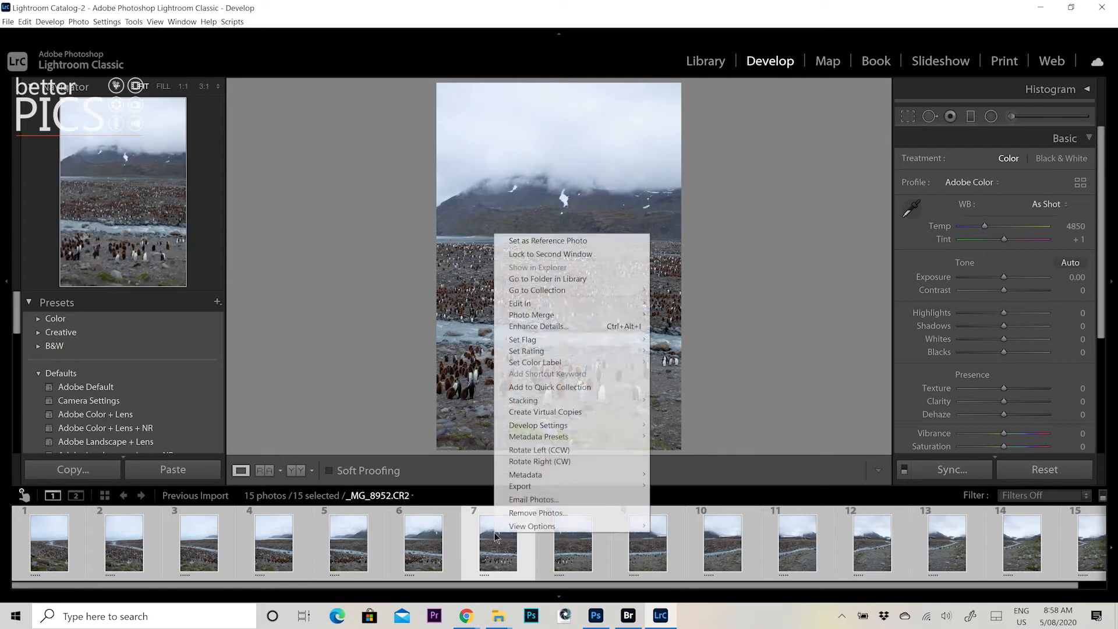
{"action": "mouse_move", "coordinate": [549, 317]}
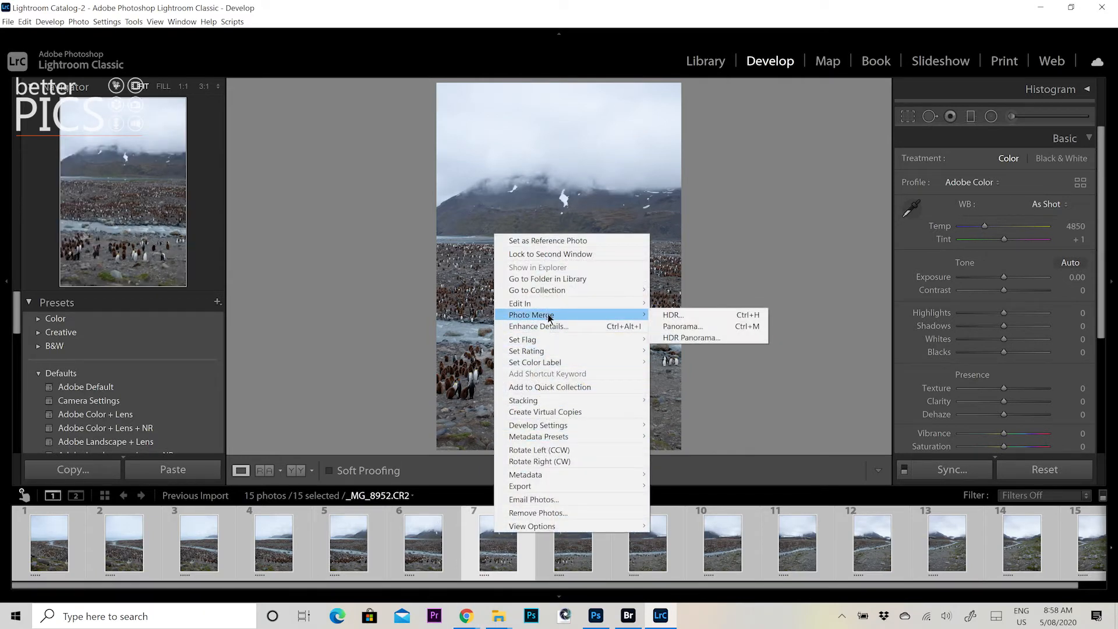
{"action": "left_click", "coordinate": [697, 326]}
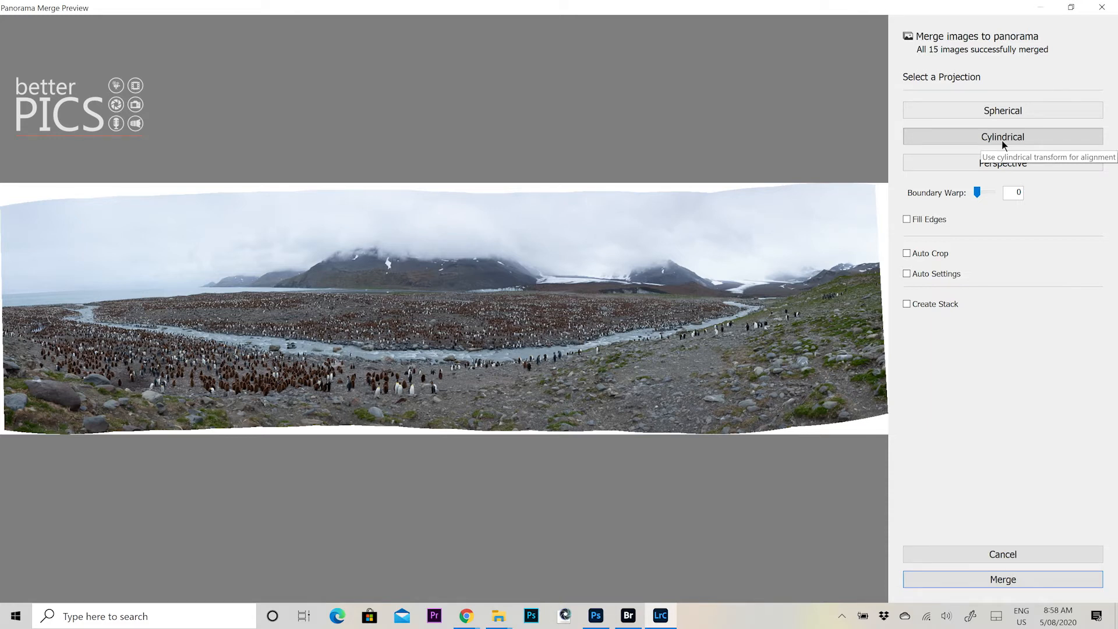
Compare the Spherical and Perspective projections in the merge preview, and return to the Cylindrical projection
{"action": "left_click", "coordinate": [1014, 111]}
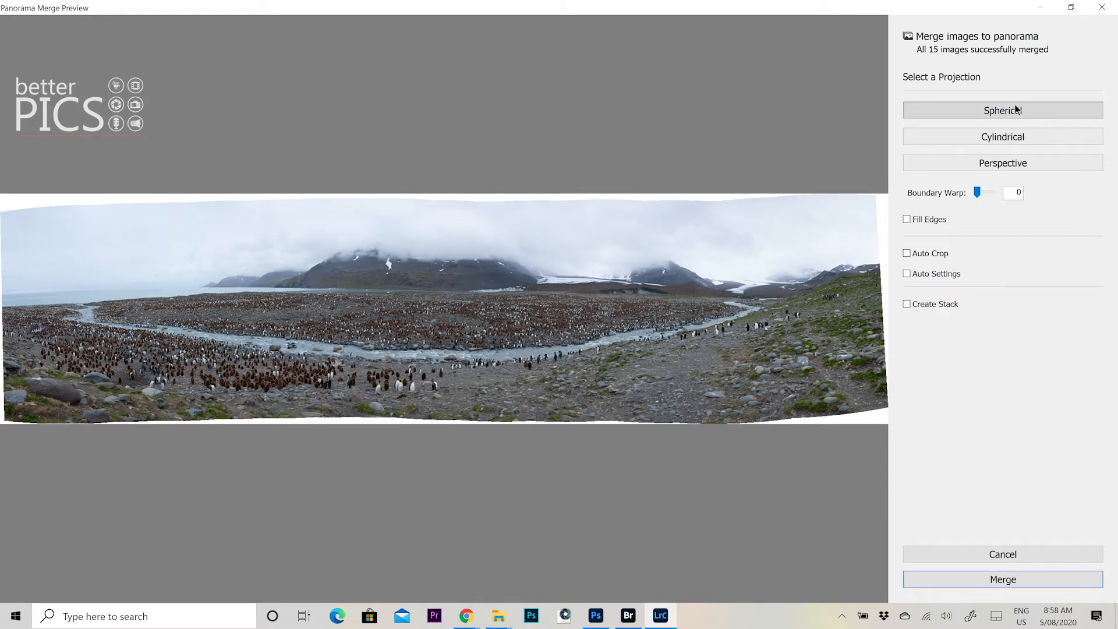
{"action": "left_click", "coordinate": [1005, 163]}
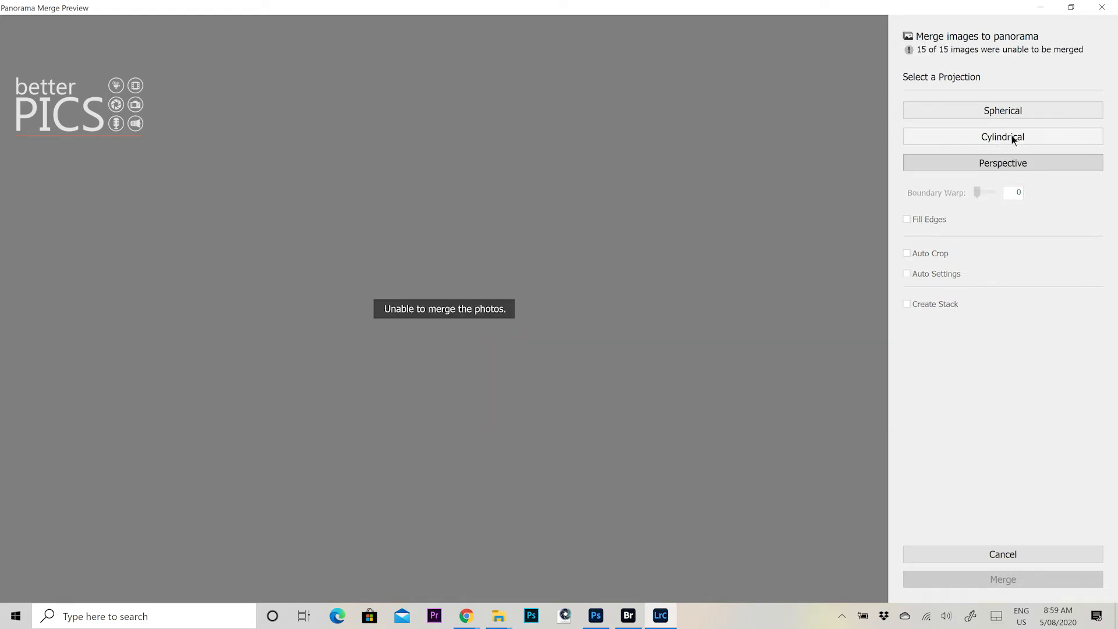
{"action": "left_click", "coordinate": [1013, 139]}
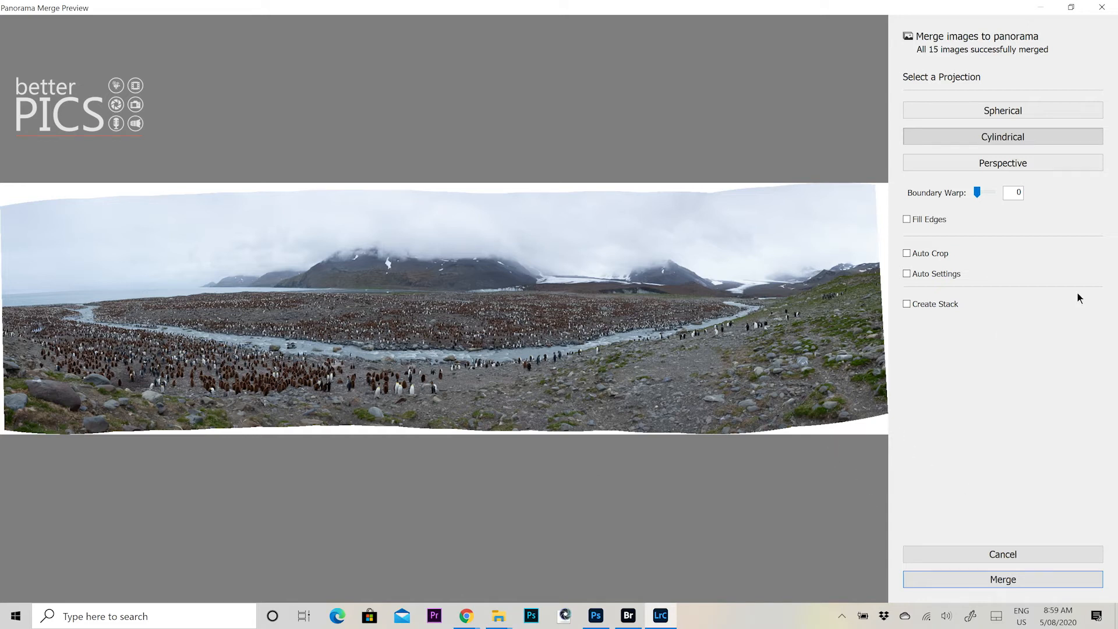
Fill the panorama's blank borders with Fill Edges and merge the photos
{"action": "left_click", "coordinate": [924, 219]}
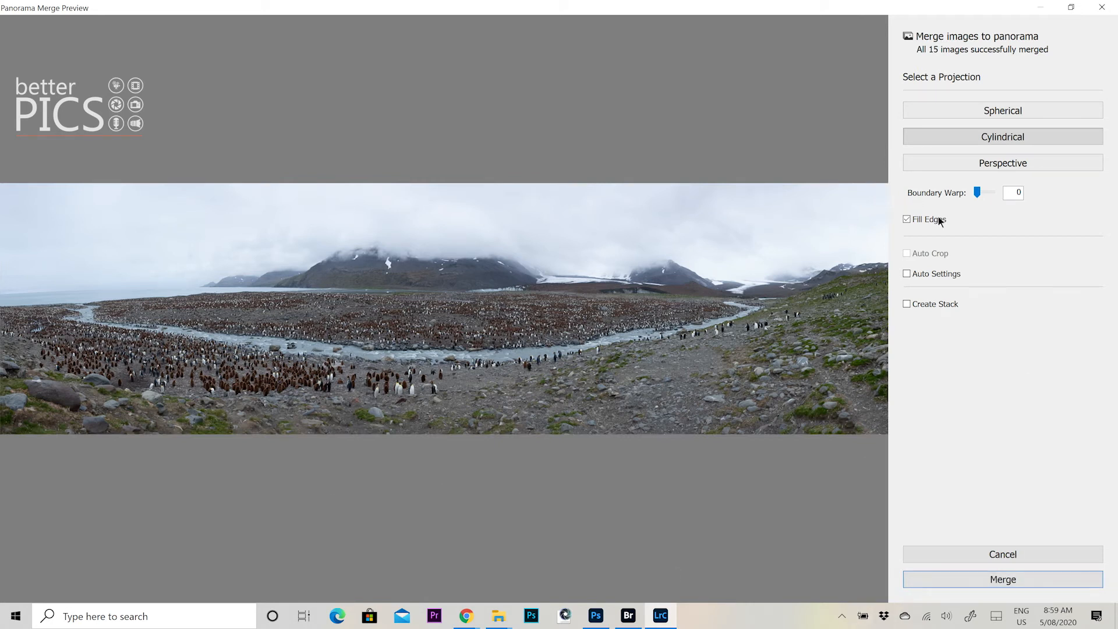
{"action": "left_click", "coordinate": [917, 219]}
{"action": "left_click", "coordinate": [918, 219]}
{"action": "left_click", "coordinate": [1002, 580]}
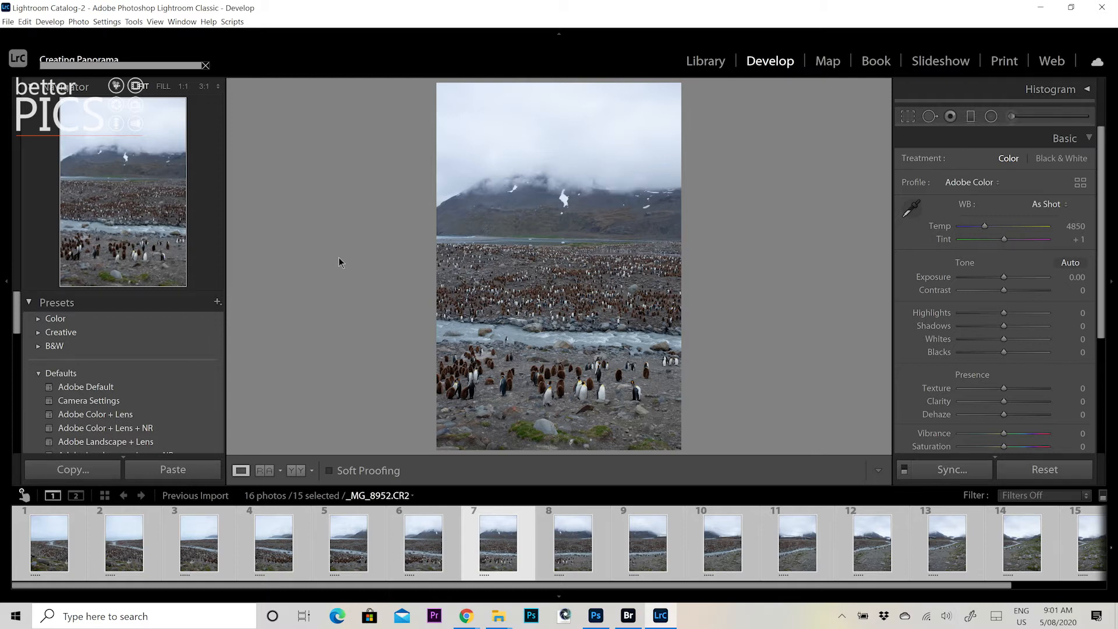
Open the newly merged panorama at the end of the photo series for editing
{"action": "scroll", "coordinate": [741, 541], "scroll_direction": "down", "scroll_amount": 3}
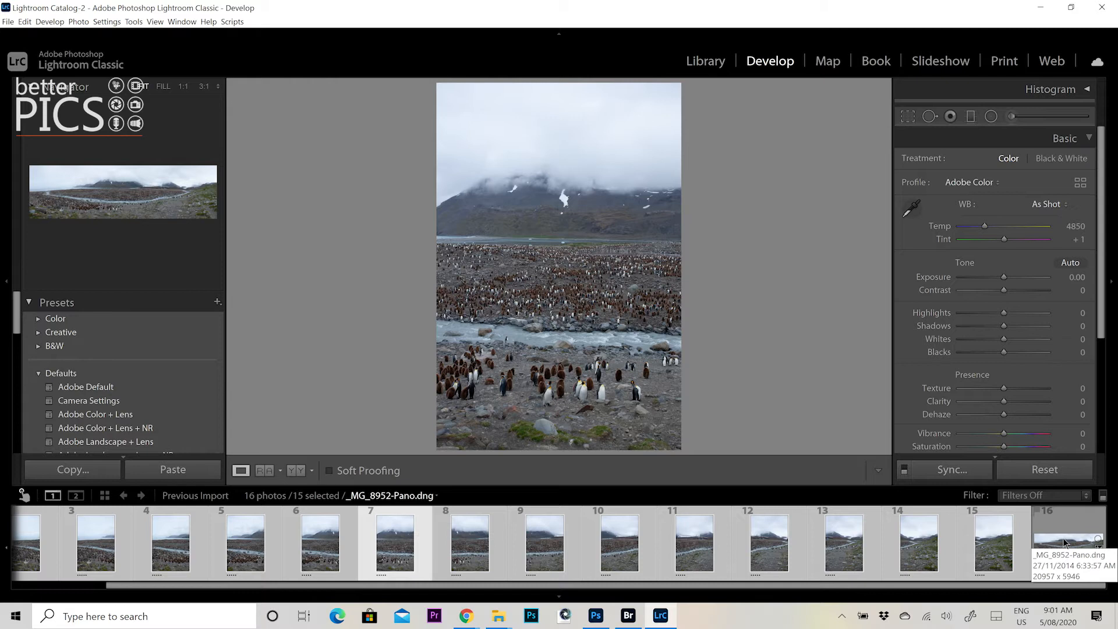
{"action": "left_click", "coordinate": [1063, 536]}
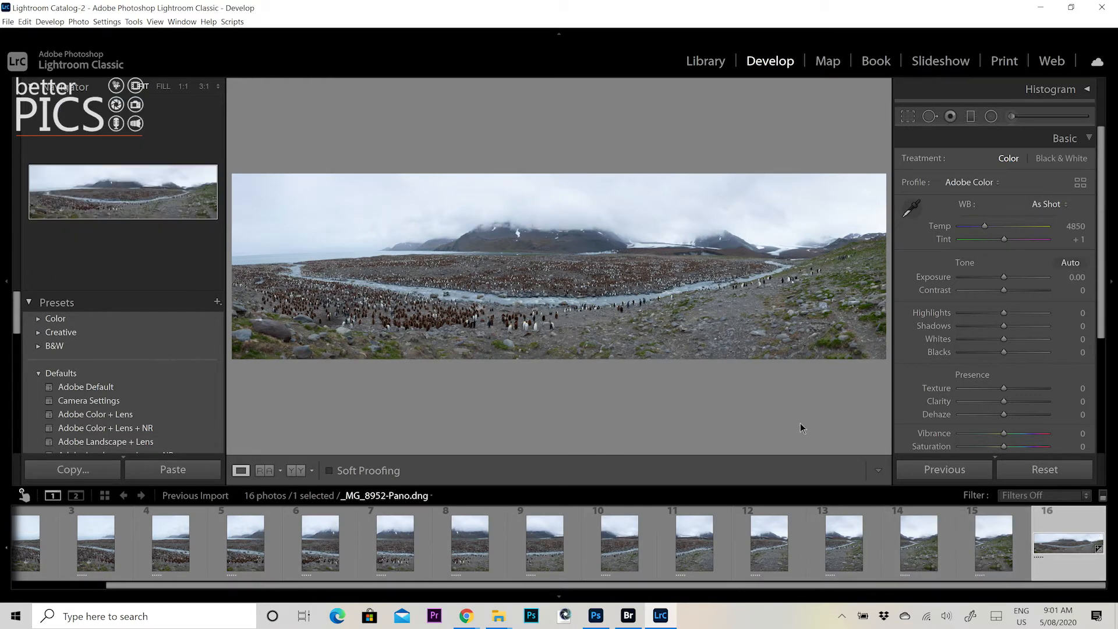
Examine the penguins and riverbank of the panorama at 1:1, and the penguin in the water beside the large rock at 3:1
{"action": "left_click", "coordinate": [649, 246]}
{"action": "left_click_drag", "start_coordinate": [643, 347], "coordinate": [694, 189]}
{"action": "left_click_drag", "start_coordinate": [628, 288], "coordinate": [719, 125]}
{"action": "left_click_drag", "start_coordinate": [500, 163], "coordinate": [621, 152]}
{"action": "left_click_drag", "start_coordinate": [371, 268], "coordinate": [427, 175]}
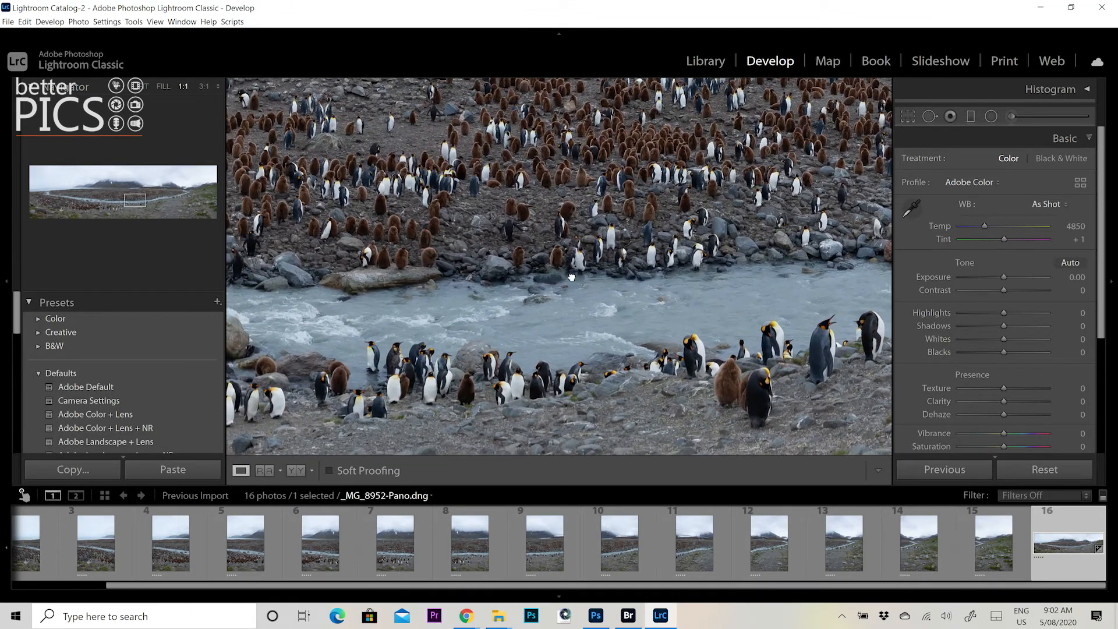
{"action": "left_click_drag", "start_coordinate": [678, 277], "coordinate": [777, 281]}
{"action": "left_click_drag", "start_coordinate": [434, 283], "coordinate": [612, 267]}
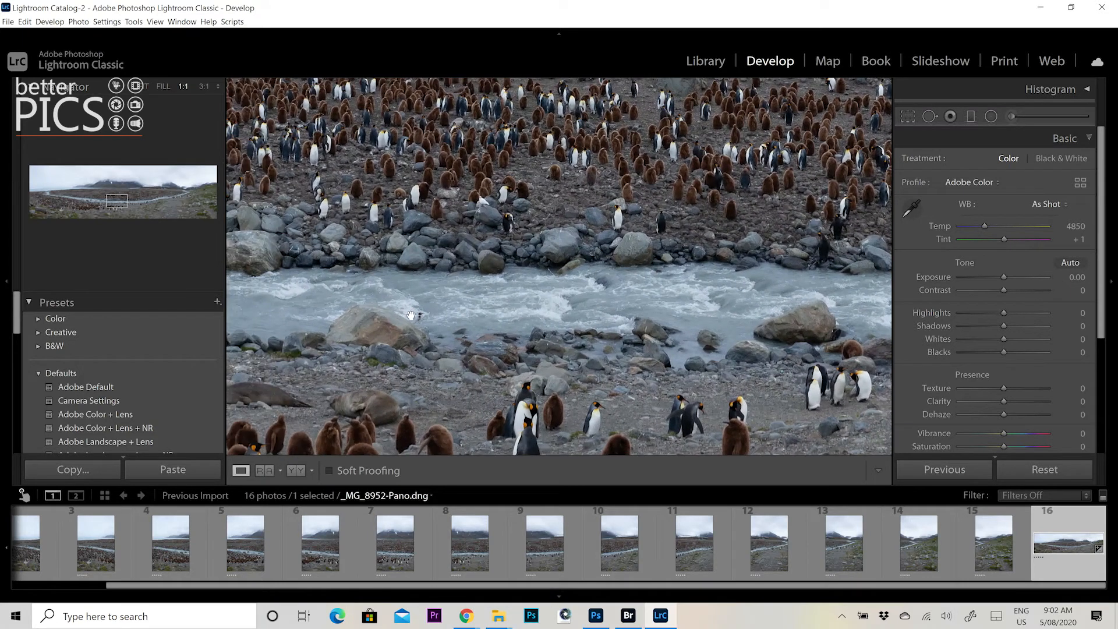
{"action": "left_click", "coordinate": [204, 86]}
{"action": "left_click_drag", "start_coordinate": [559, 244], "coordinate": [673, 206]}
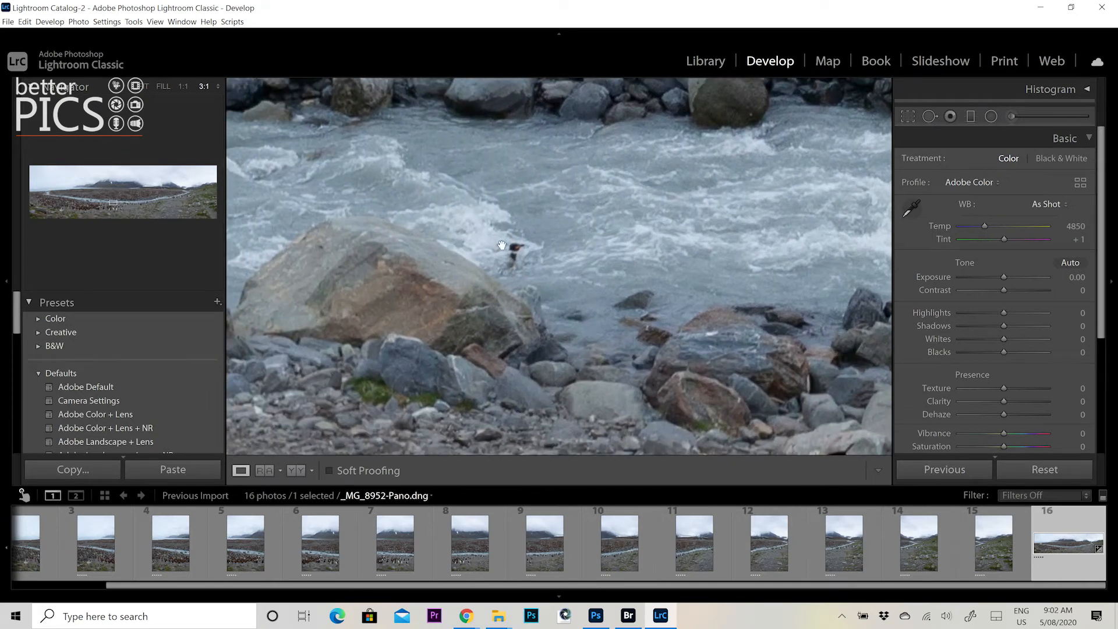
{"action": "left_click_drag", "start_coordinate": [539, 237], "coordinate": [681, 262]}
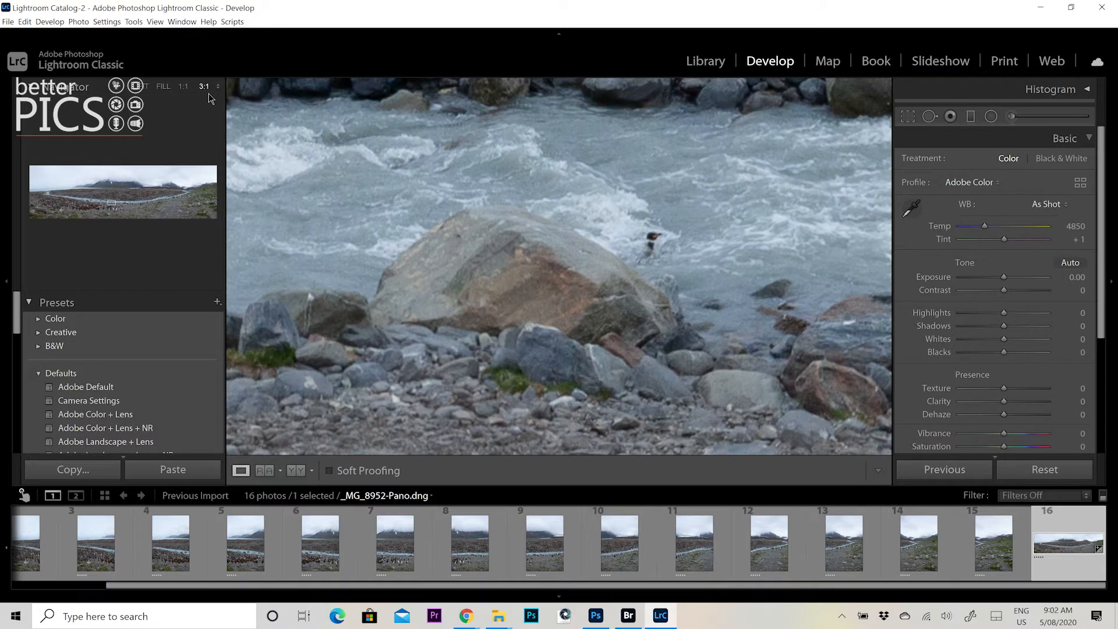
Examine the penguin colony along the river toward the panorama's left end at 1:1, and return to the whole image
{"action": "left_click", "coordinate": [183, 88]}
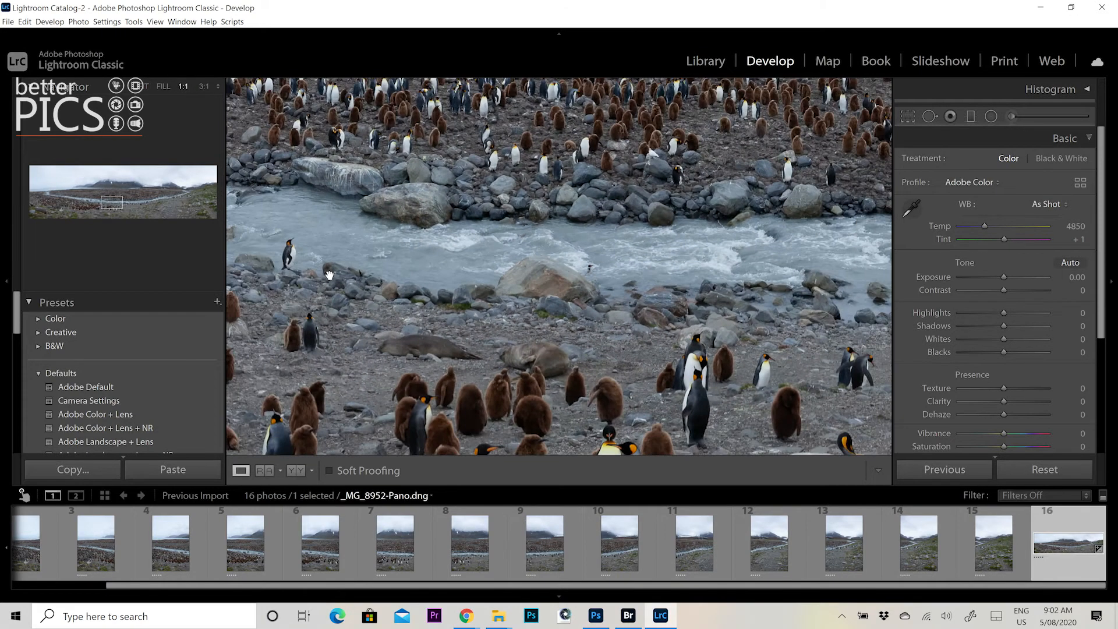
{"action": "left_click_drag", "start_coordinate": [493, 273], "coordinate": [580, 291]}
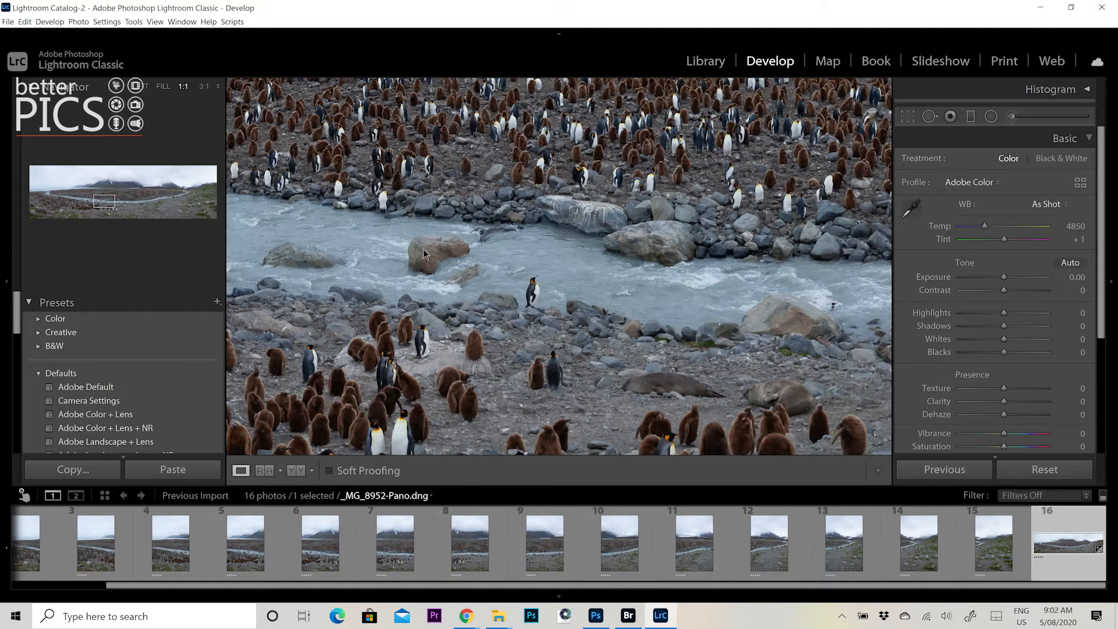
{"action": "left_click_drag", "start_coordinate": [444, 252], "coordinate": [684, 294]}
{"action": "left_click_drag", "start_coordinate": [432, 221], "coordinate": [577, 262]}
{"action": "left_click_drag", "start_coordinate": [372, 250], "coordinate": [626, 274]}
{"action": "left_click_drag", "start_coordinate": [344, 256], "coordinate": [544, 280]}
{"action": "scroll", "coordinate": [582, 214], "scroll_direction": "up", "scroll_amount": 3}
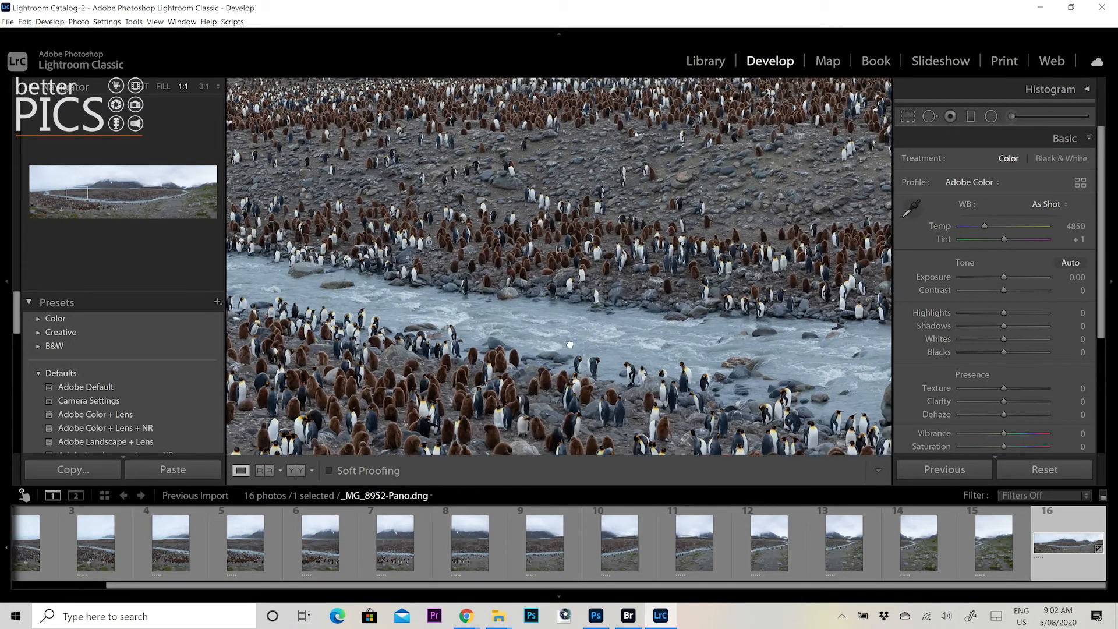
{"action": "left_click", "coordinate": [583, 215]}
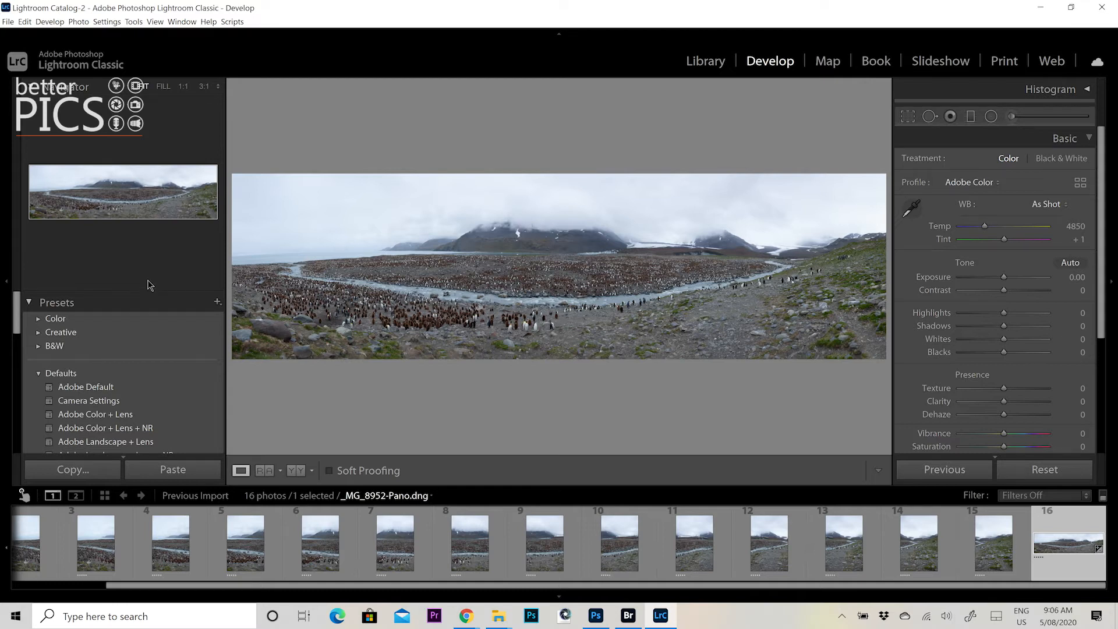
Enlarge the image area and set the panorama's tone to Exposure -0.51, Contrast +14, Highlights -56, Shadows +17 and Whites -2
{"action": "left_click", "coordinate": [7, 282]}
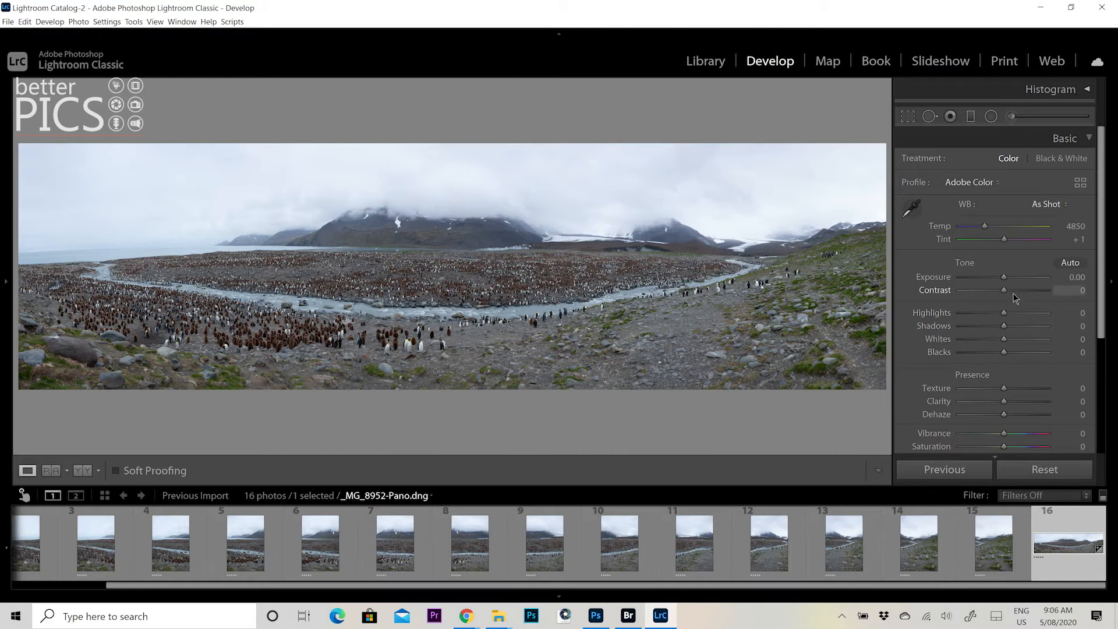
{"action": "left_click_drag", "start_coordinate": [1008, 292], "coordinate": [1011, 294]}
{"action": "left_click", "coordinate": [973, 313]}
{"action": "left_click_drag", "start_coordinate": [973, 311], "coordinate": [1012, 325]}
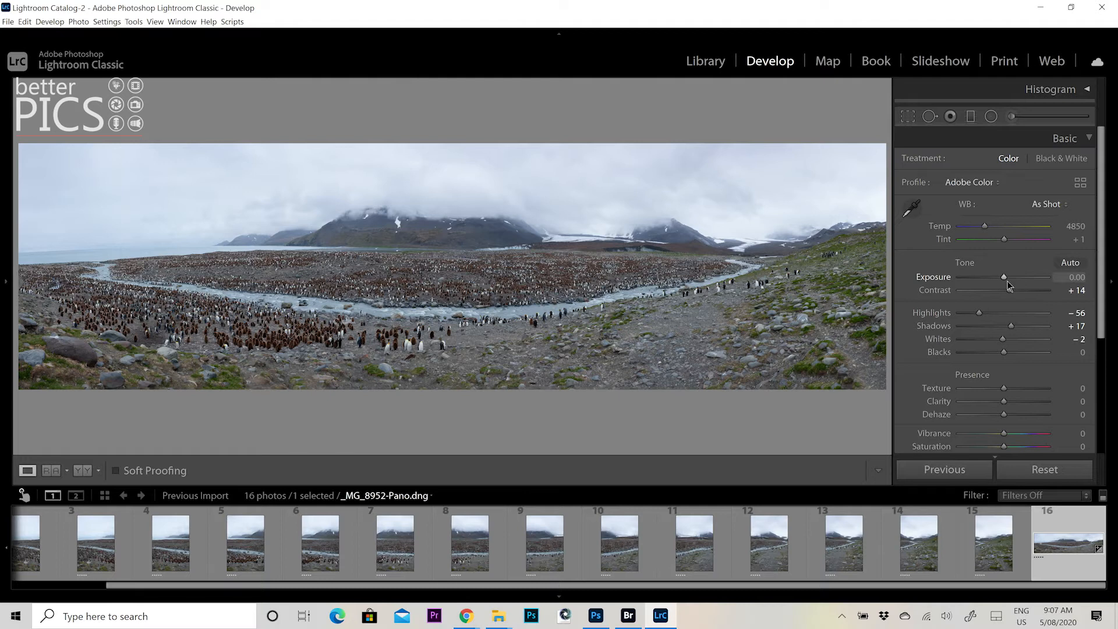
{"action": "left_click_drag", "start_coordinate": [1004, 277], "coordinate": [1000, 277]}
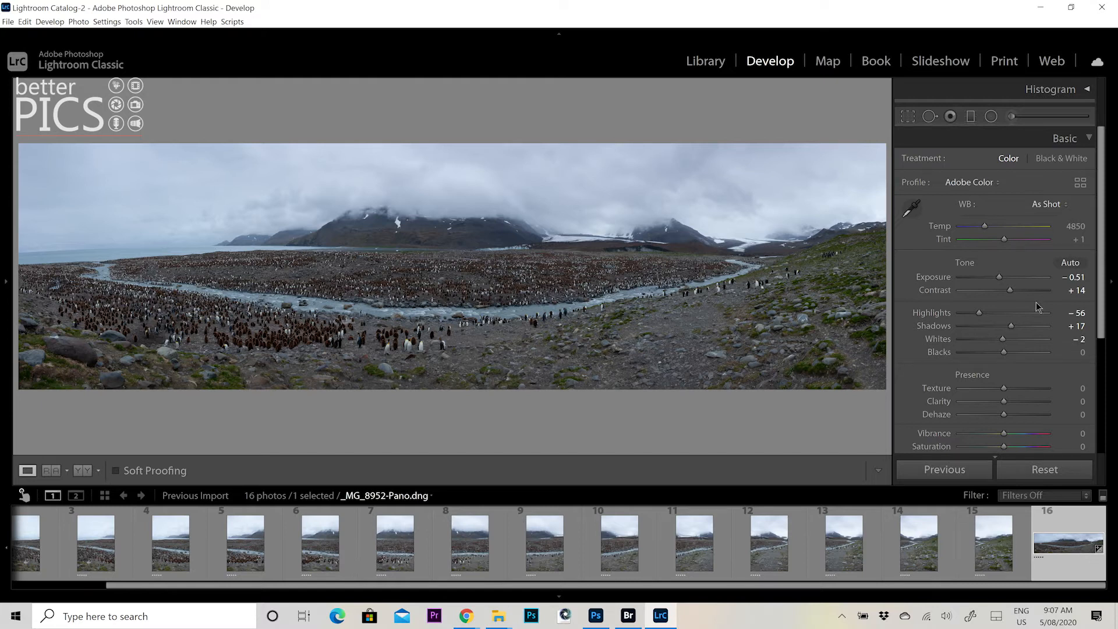
Set the panorama's presence values to Texture +4, Clarity +3, Vibrance +26 and Saturation +14
{"action": "left_click_drag", "start_coordinate": [1106, 228], "coordinate": [1105, 284]}
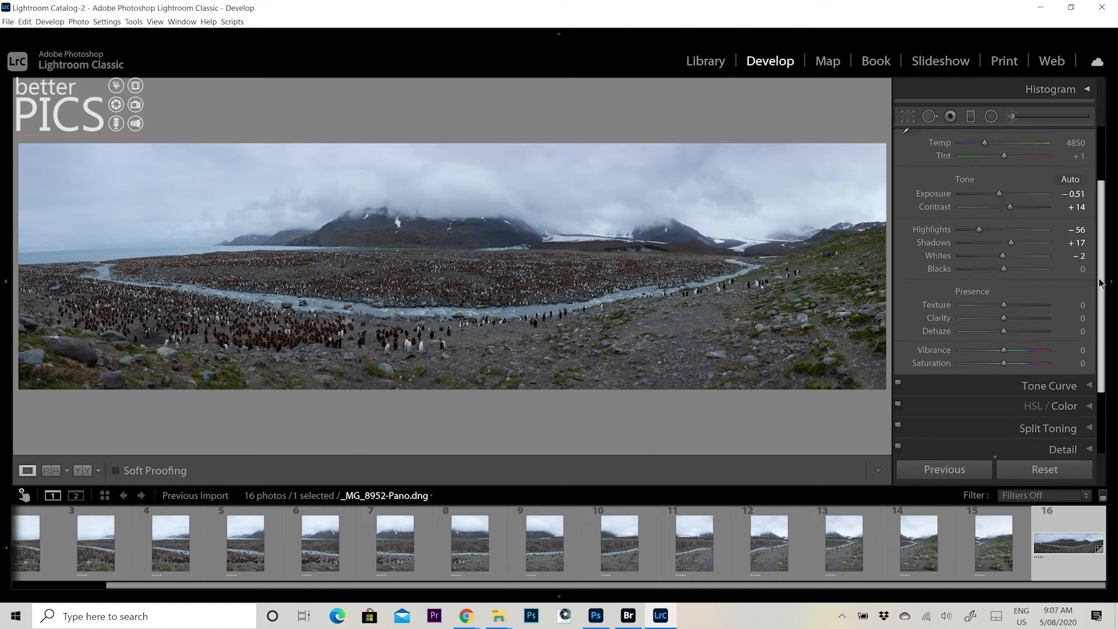
{"action": "left_click_drag", "start_coordinate": [1005, 318], "coordinate": [1005, 317]}
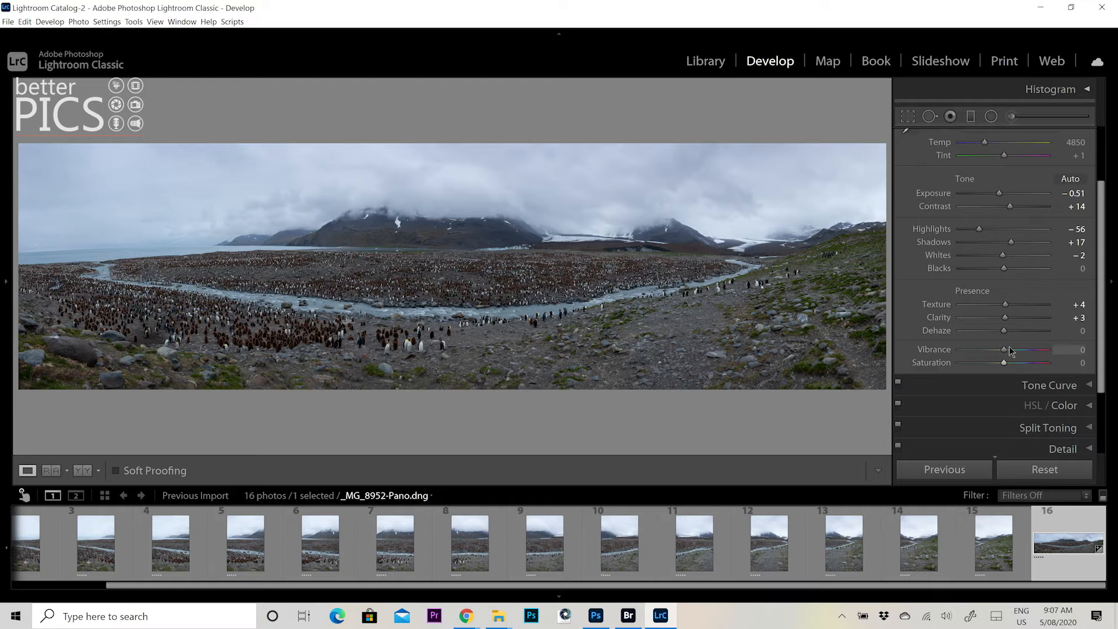
{"action": "left_click_drag", "start_coordinate": [1011, 351], "coordinate": [1015, 352]}
{"action": "left_click", "coordinate": [1012, 363]}
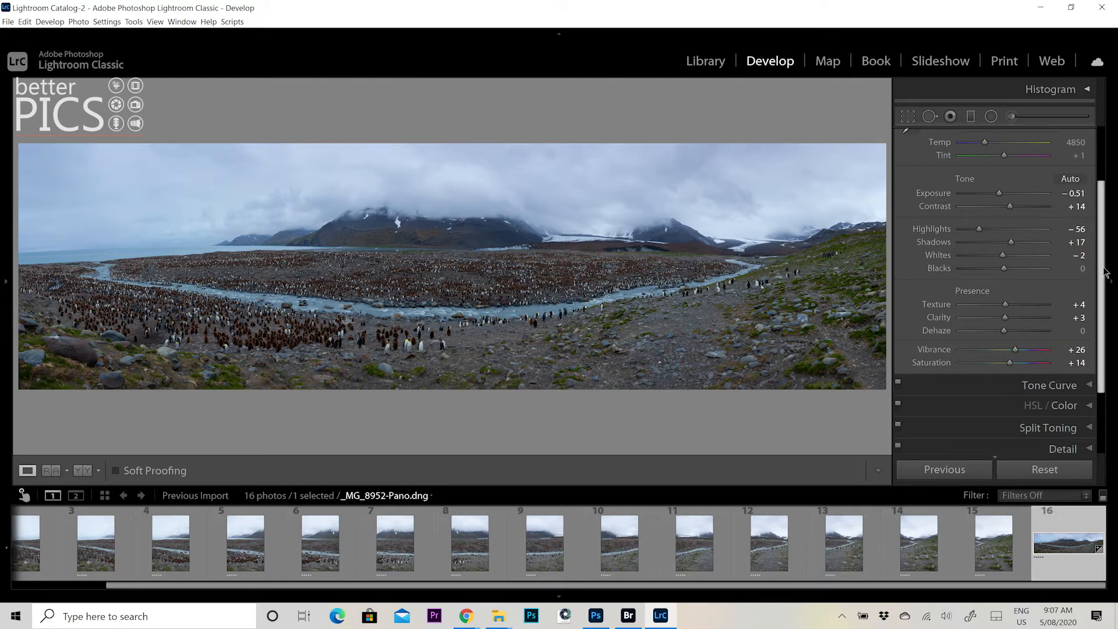
Adjust the panorama's white balance with Tint +4 and a warmer Temp of about 5200
{"action": "scroll", "coordinate": [1104, 205], "scroll_direction": "up", "scroll_amount": 3}
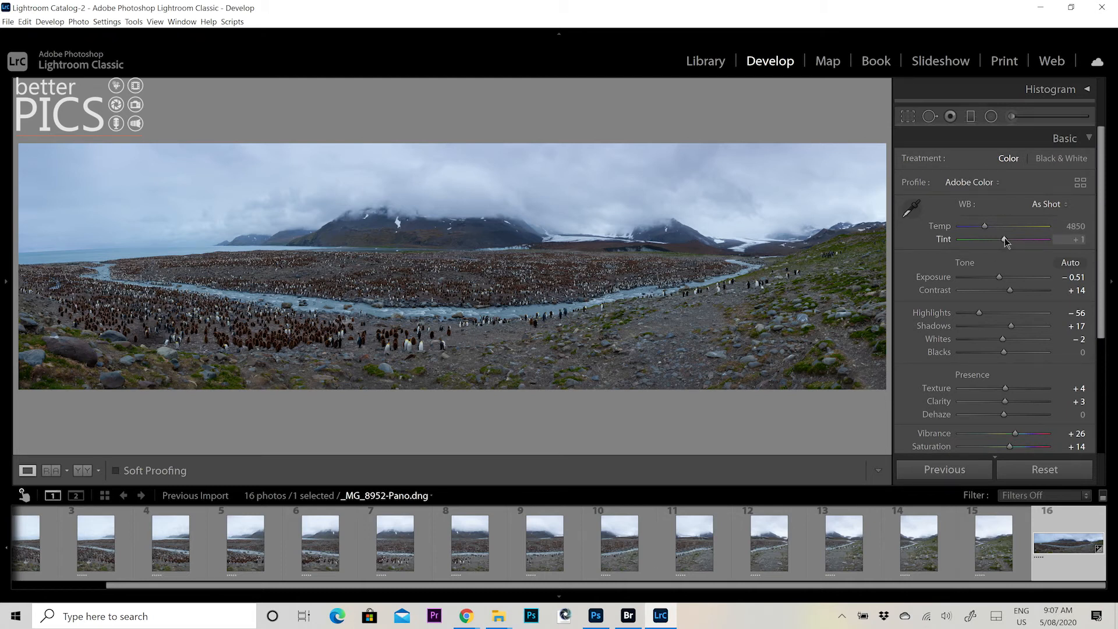
{"action": "left_click_drag", "start_coordinate": [1005, 241], "coordinate": [1007, 243]}
{"action": "left_click_drag", "start_coordinate": [984, 227], "coordinate": [988, 229]}
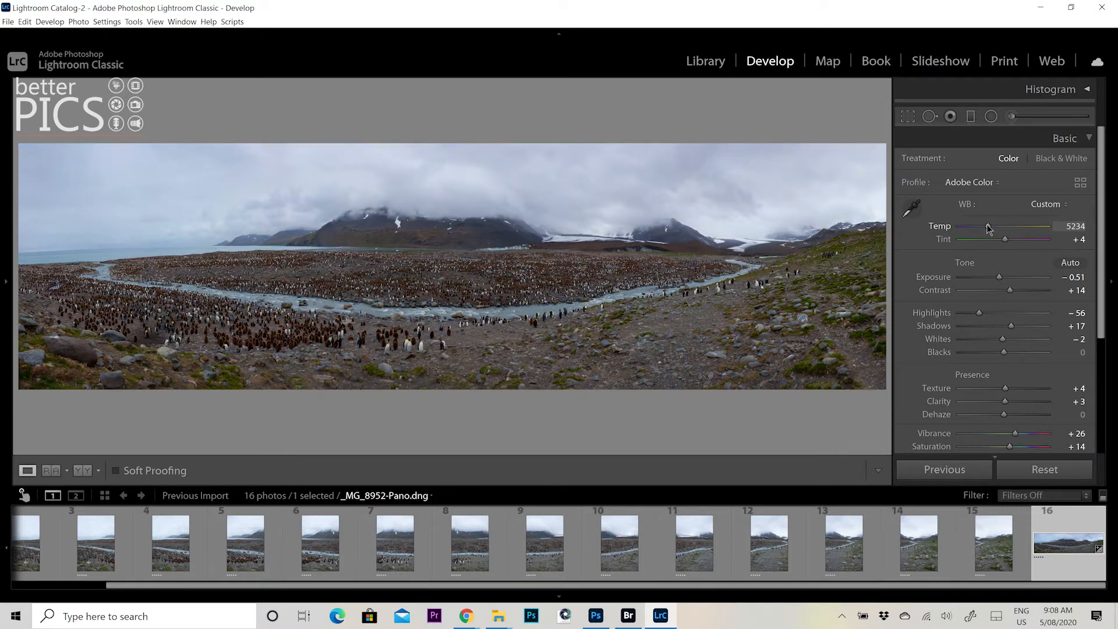
{"action": "left_click_drag", "start_coordinate": [988, 229], "coordinate": [987, 228]}
Sharpen the panorama with Amount 72 and Masking 91, judging the effect on the riverside penguins at 1:1
{"action": "left_click_drag", "start_coordinate": [1100, 249], "coordinate": [1099, 402]}
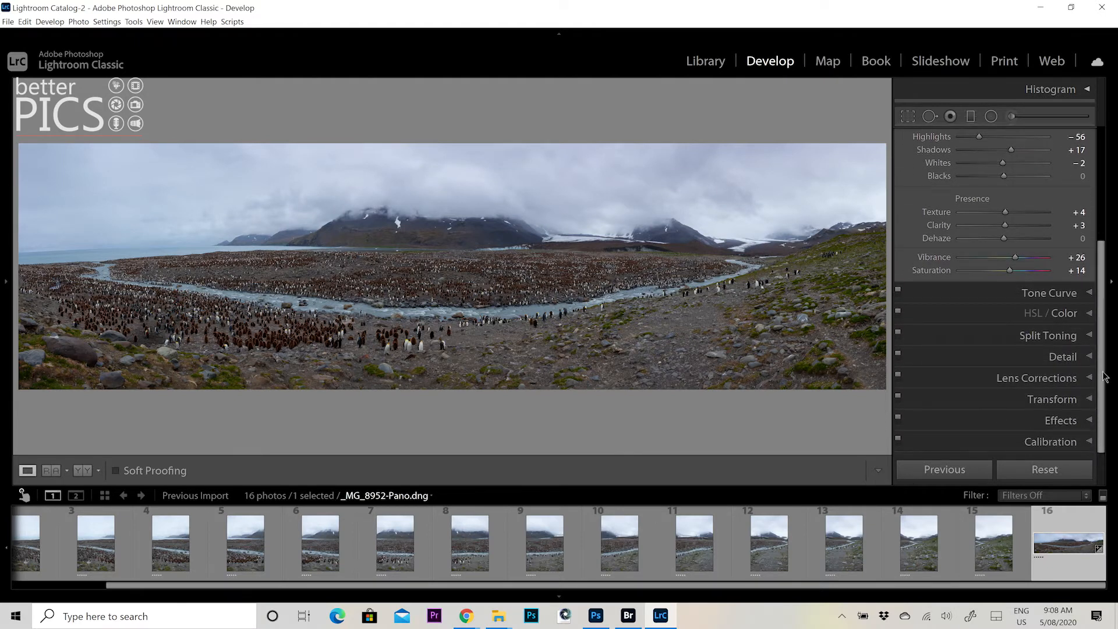
{"action": "left_click", "coordinate": [1063, 357]}
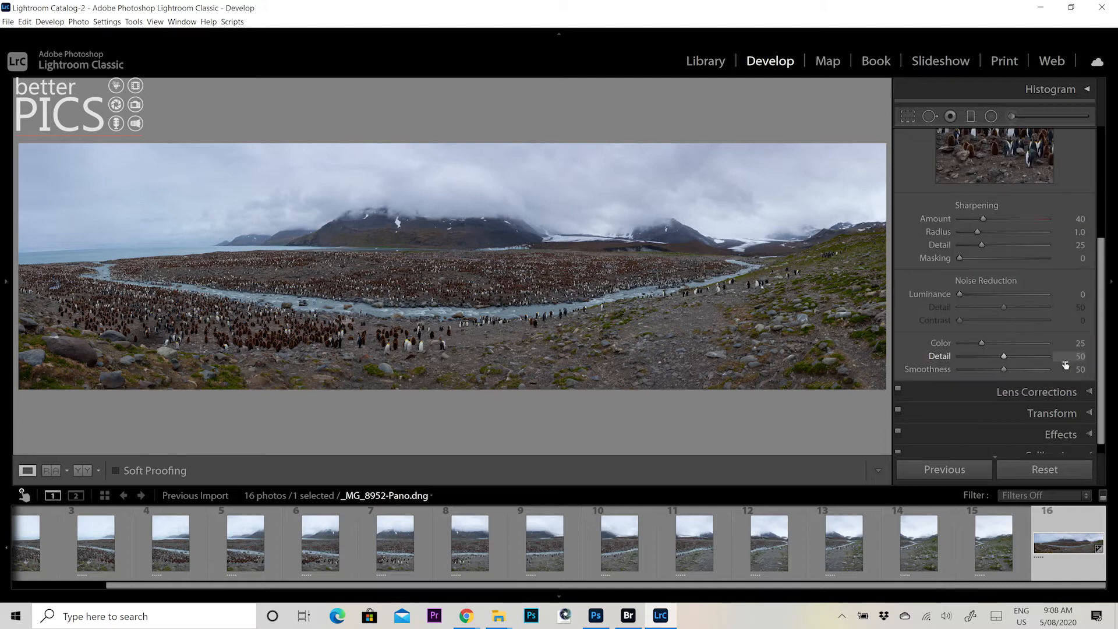
{"action": "left_click", "coordinate": [543, 272]}
{"action": "left_click_drag", "start_coordinate": [658, 382], "coordinate": [682, 97]}
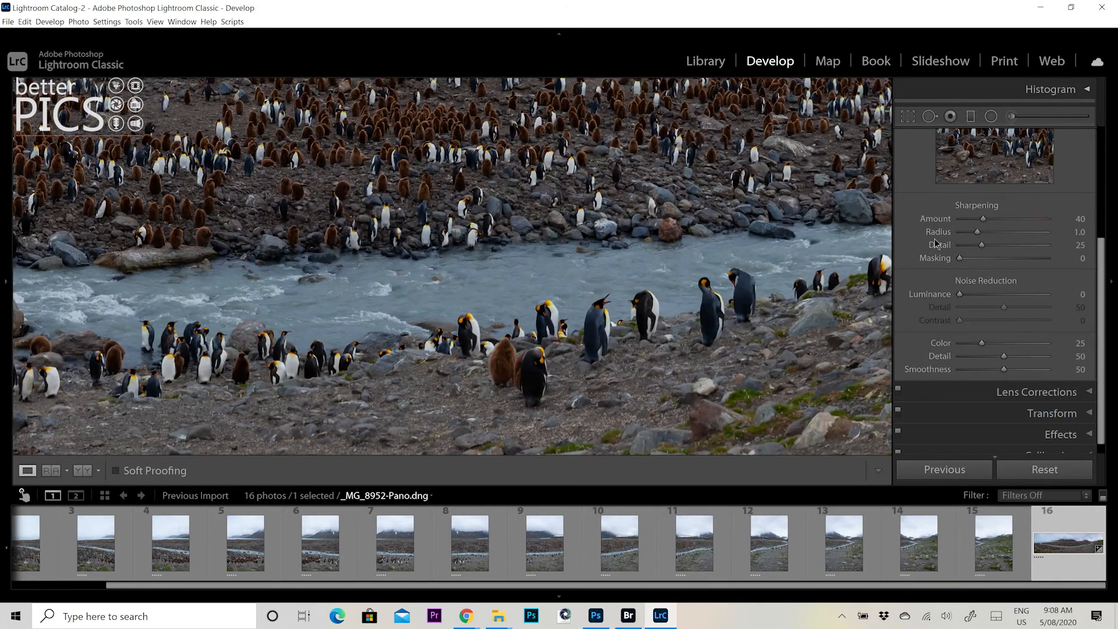
{"action": "left_click_drag", "start_coordinate": [1004, 221], "coordinate": [1040, 260]}
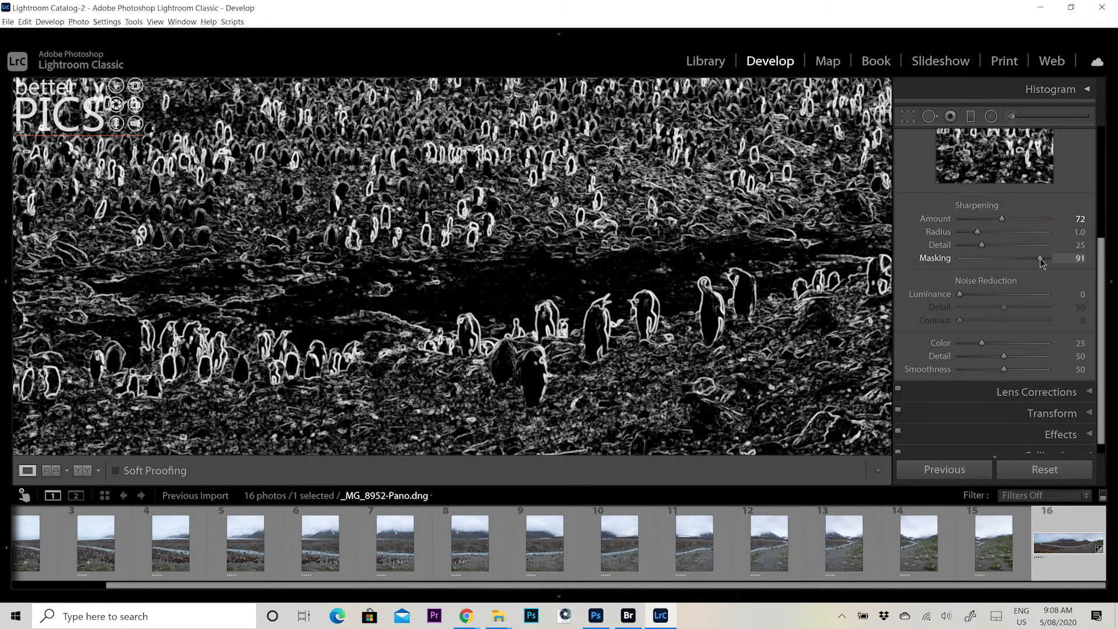
Remove chromatic aberration and enable the lens profile corrections for the panorama
{"action": "left_click_drag", "start_coordinate": [1040, 258], "coordinate": [1040, 259]}
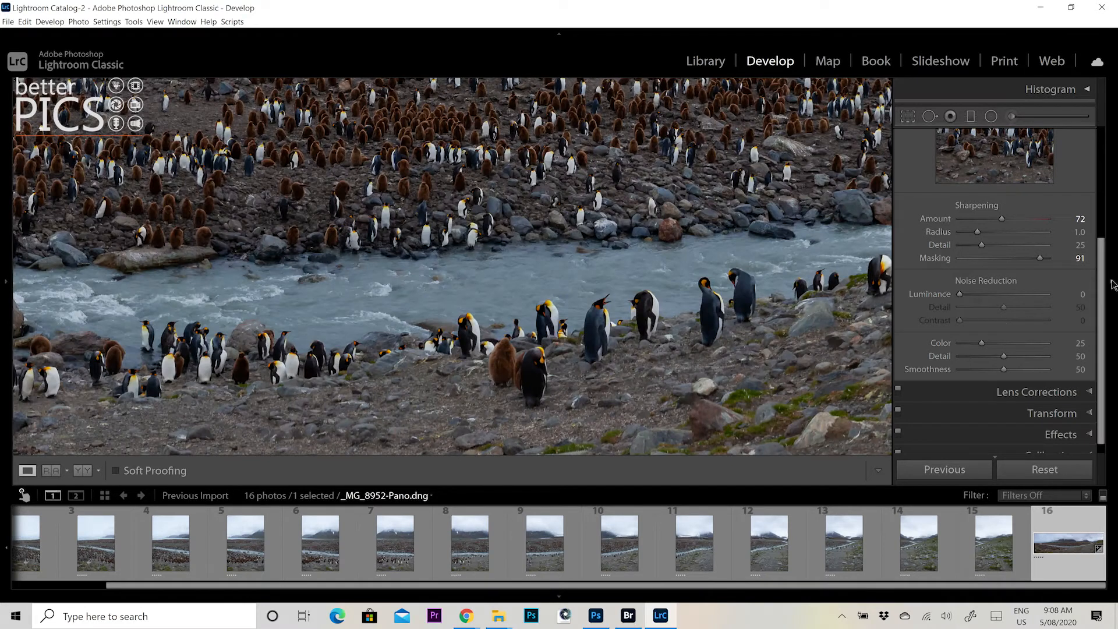
{"action": "scroll", "coordinate": [1101, 423], "scroll_direction": "down", "scroll_amount": 2}
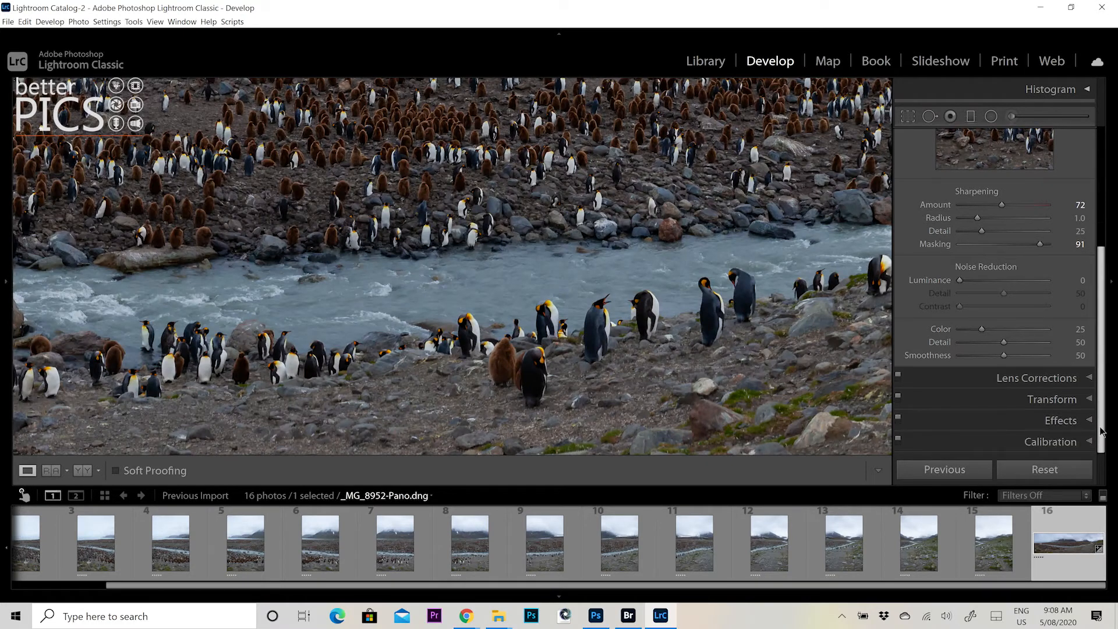
{"action": "left_click", "coordinate": [1050, 379]}
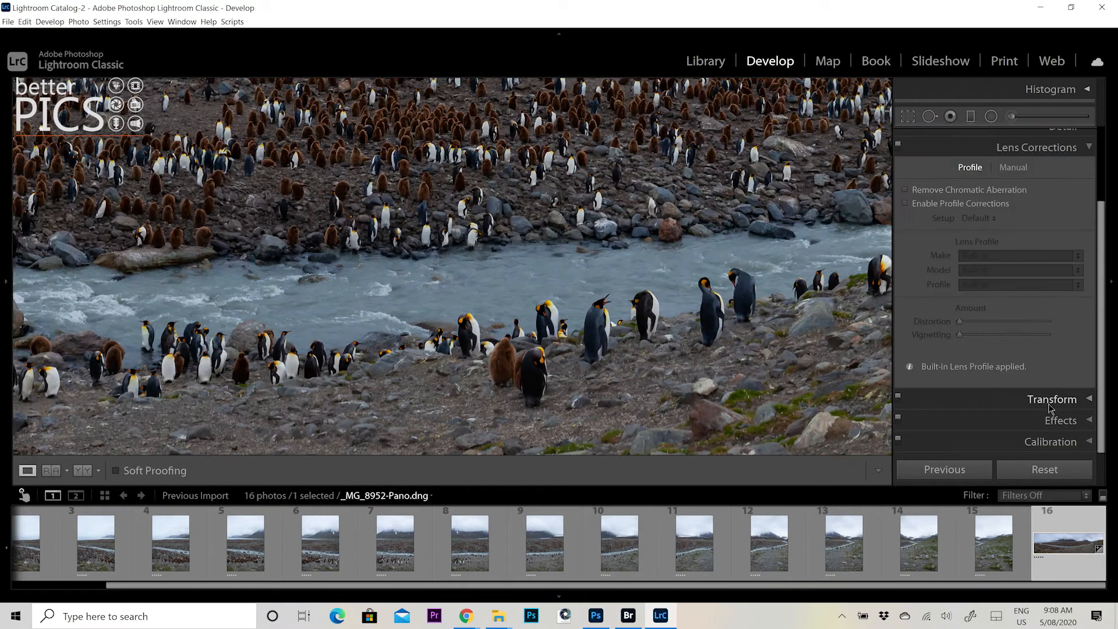
{"action": "left_click", "coordinate": [918, 189]}
{"action": "left_click", "coordinate": [903, 203]}
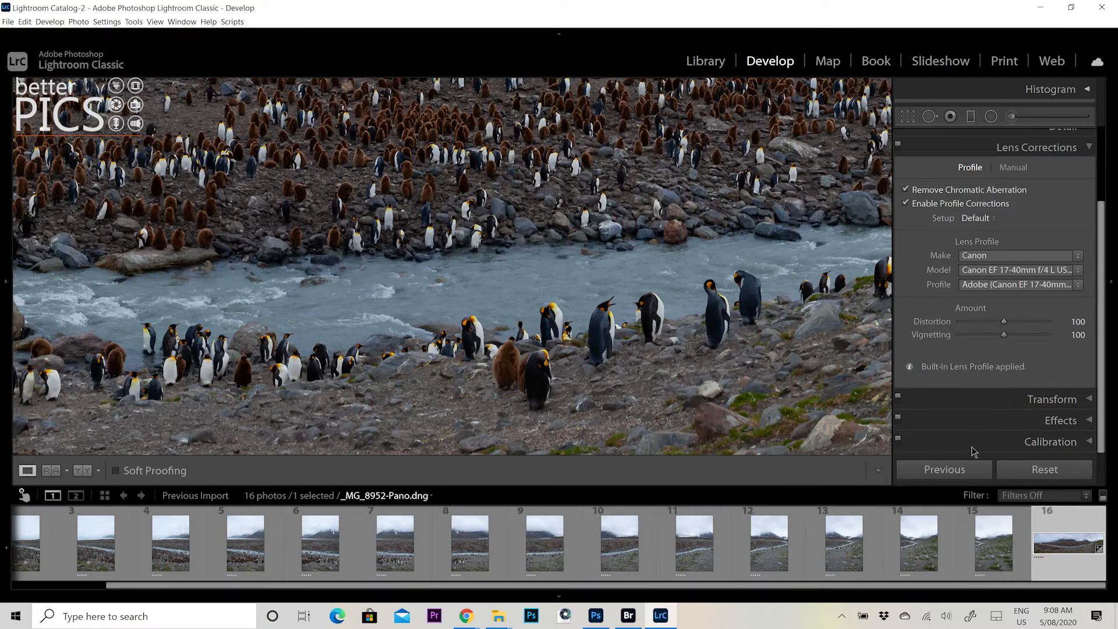
{"action": "left_click", "coordinate": [1026, 402]}
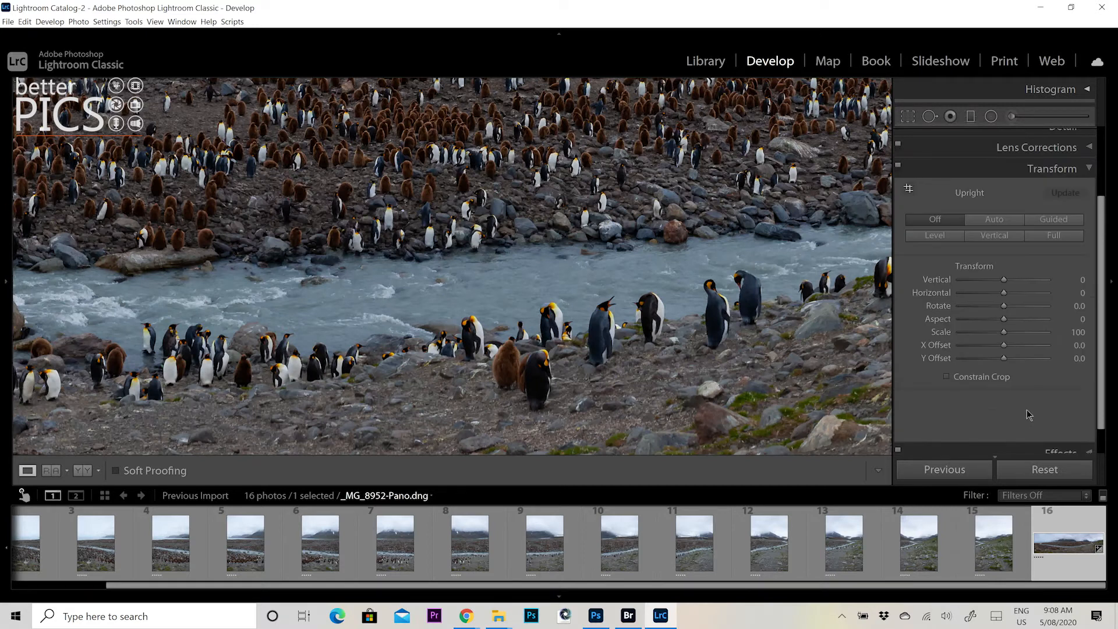
{"action": "left_click", "coordinate": [1086, 169]}
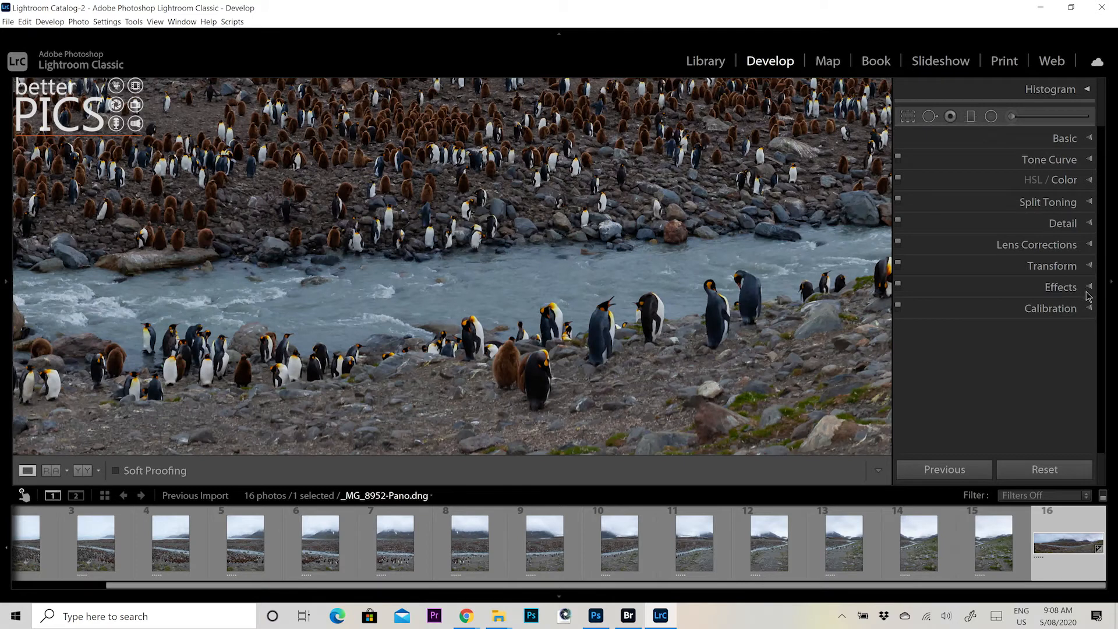
{"action": "left_click", "coordinate": [1088, 288]}
{"action": "left_click", "coordinate": [1090, 288]}
{"action": "left_click", "coordinate": [1071, 140]}
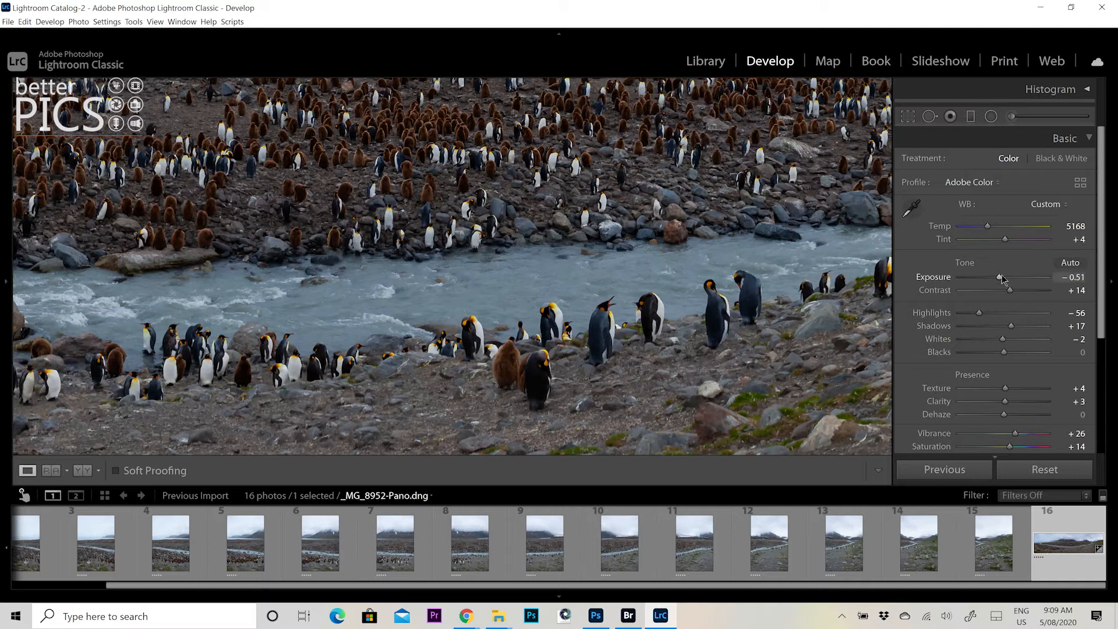
{"action": "left_click", "coordinate": [1011, 119]}
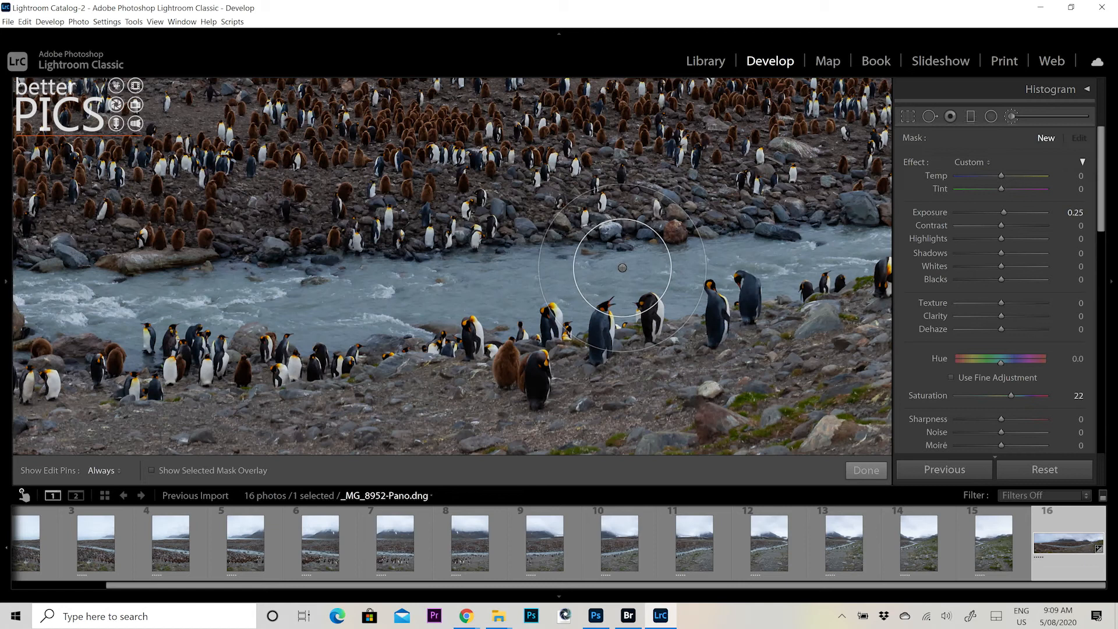
{"action": "left_click", "coordinate": [1012, 117]}
With the whole panorama in view, brush Exposure 0.25 and Saturation 22 over the riverside penguin colony using a smaller Adjustment Brush
{"action": "left_click", "coordinate": [641, 215]}
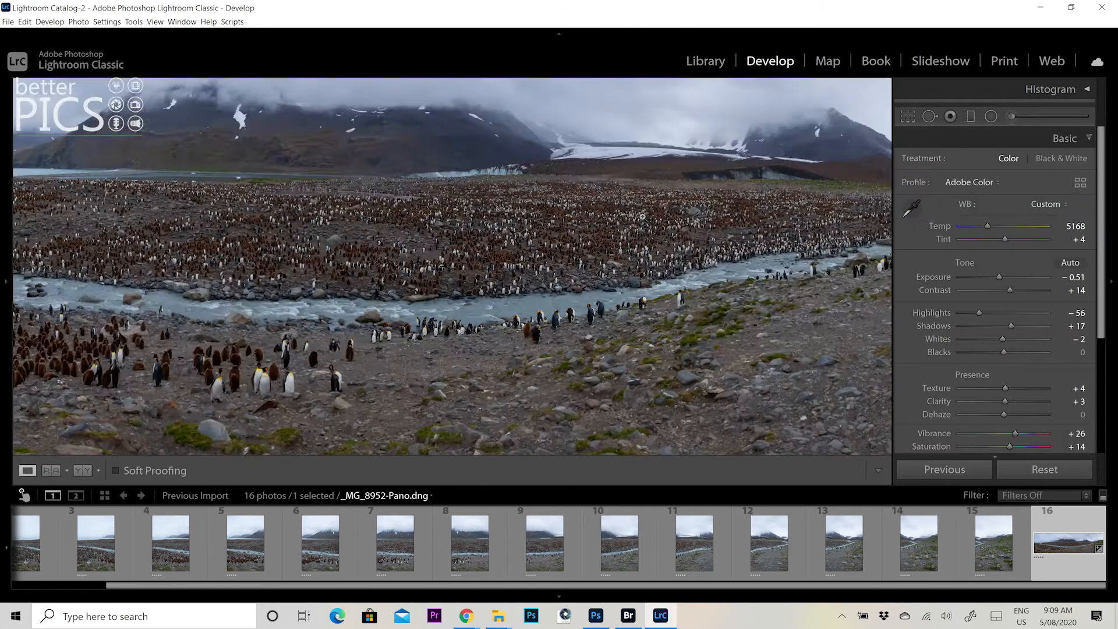
{"action": "left_click", "coordinate": [642, 217]}
{"action": "left_click", "coordinate": [1016, 116]}
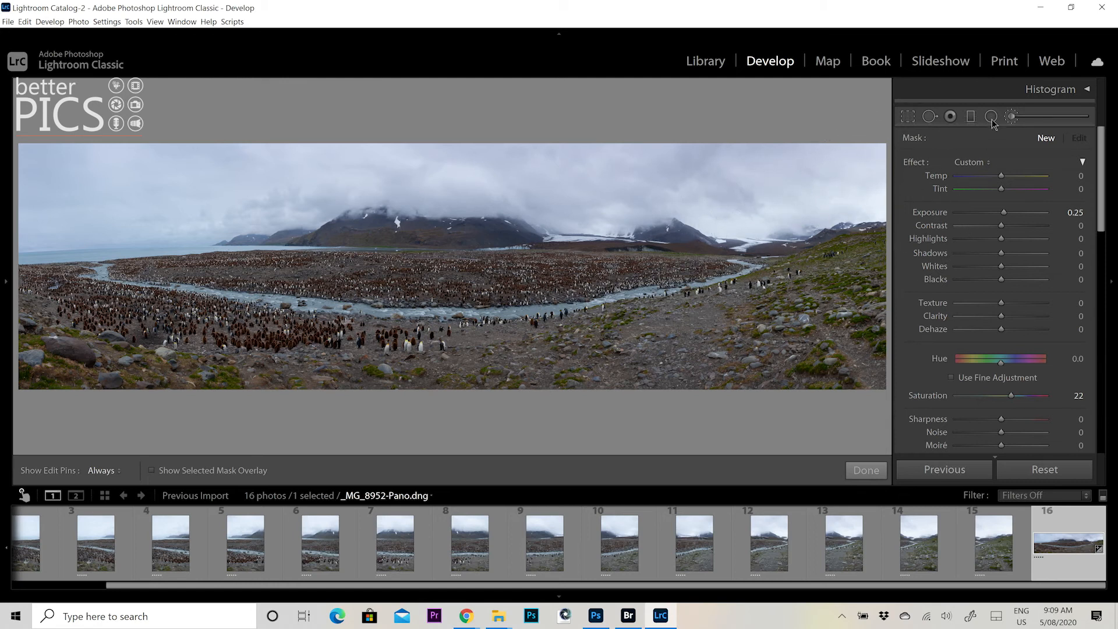
{"action": "left_click", "coordinate": [1011, 115]}
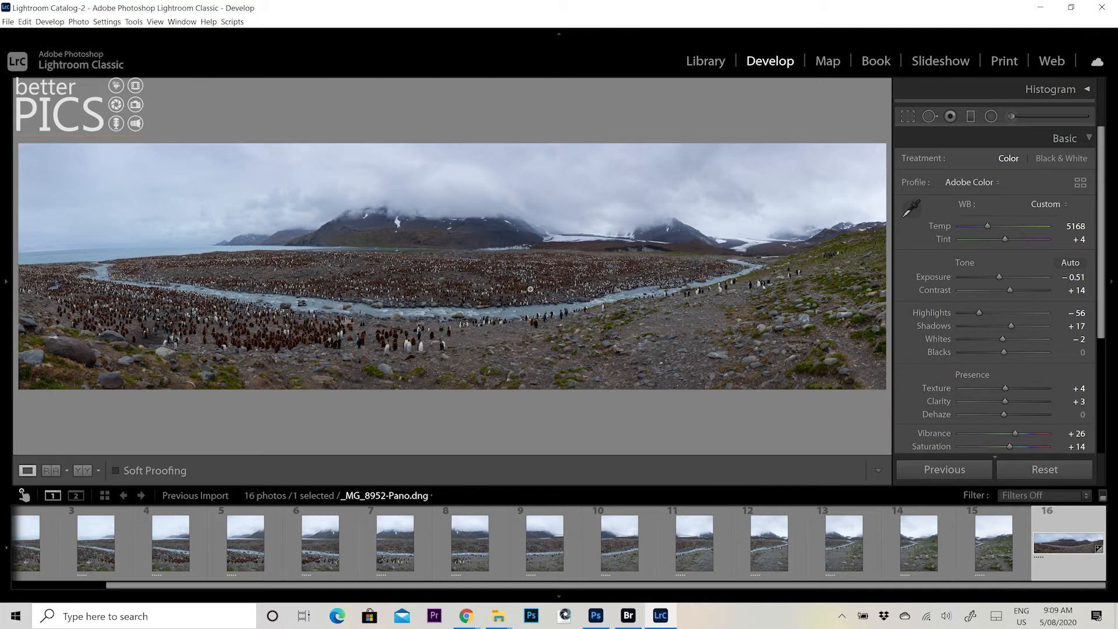
{"action": "left_click", "coordinate": [1011, 116]}
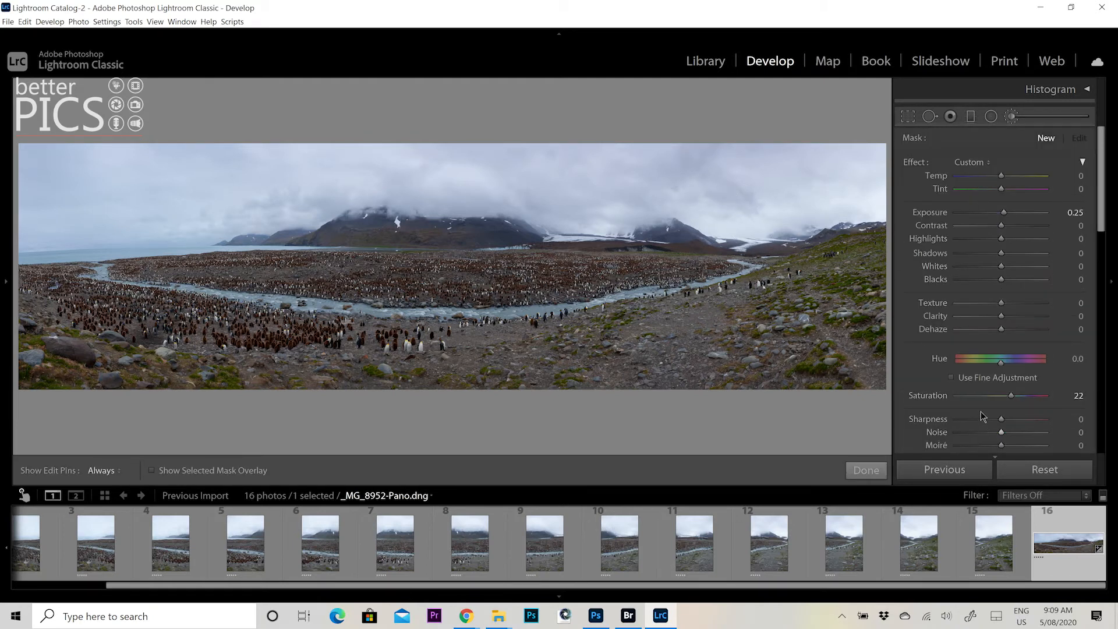
{"action": "scroll", "coordinate": [992, 248], "scroll_direction": "down", "scroll_amount": 3}
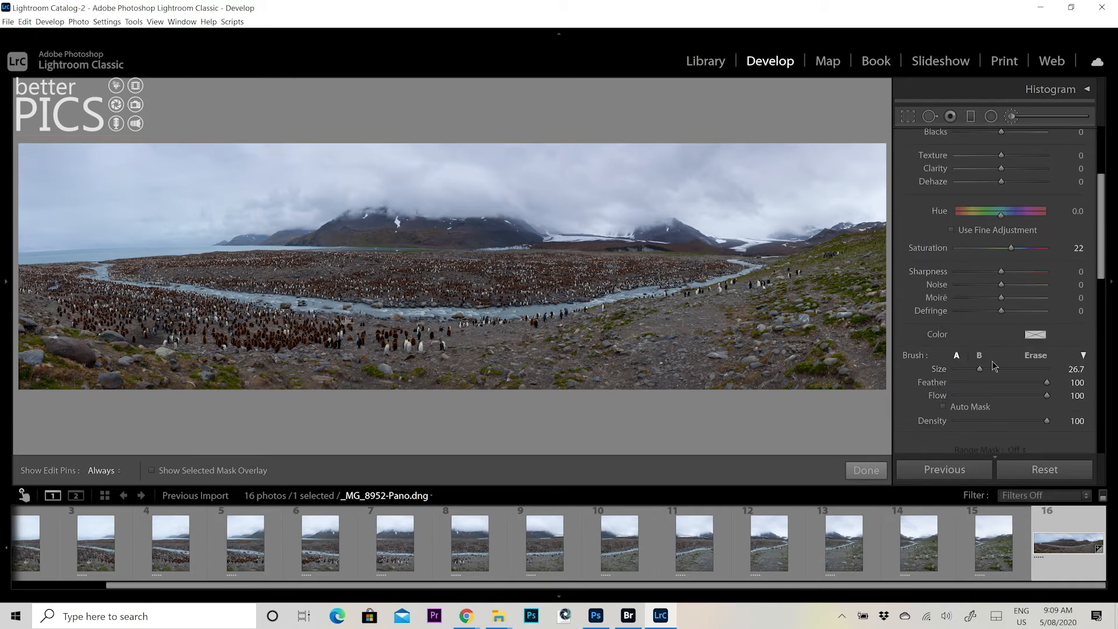
{"action": "left_click_drag", "start_coordinate": [979, 369], "coordinate": [972, 369]}
{"action": "left_click_drag", "start_coordinate": [1105, 267], "coordinate": [1106, 183]}
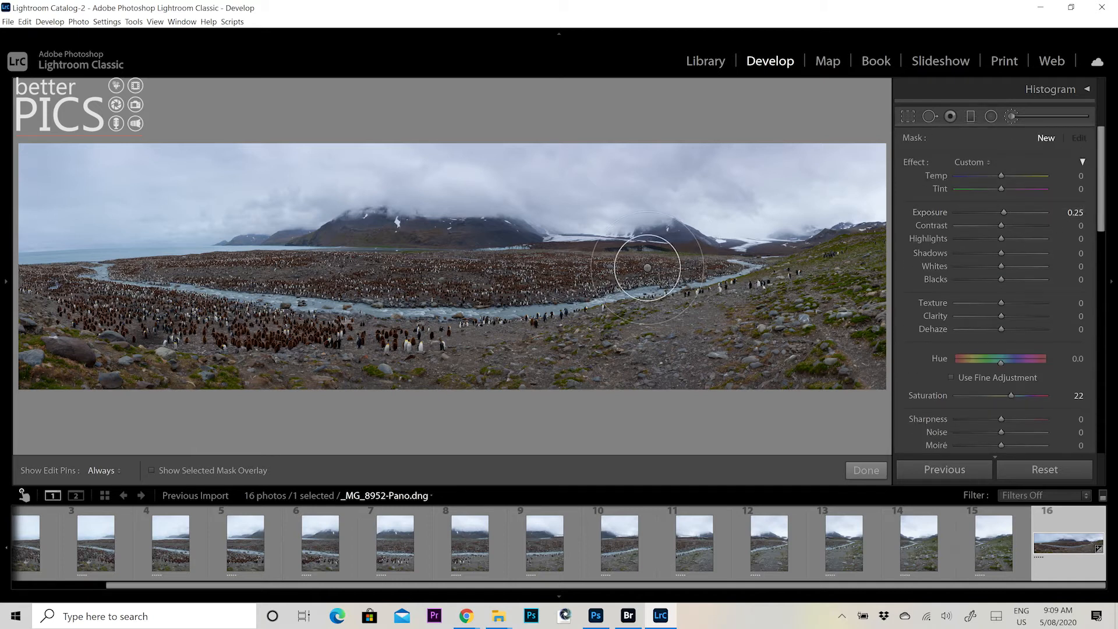
{"action": "mouse_move", "coordinate": [721, 297]}
{"action": "left_mouse_down"}
{"action": "mouse_move", "coordinate": [436, 320]}
{"action": "mouse_move", "coordinate": [137, 299]}
{"action": "mouse_move", "coordinate": [192, 294]}
{"action": "left_mouse_up"}
{"action": "key", "text": "h"}
{"action": "key", "text": "h"}
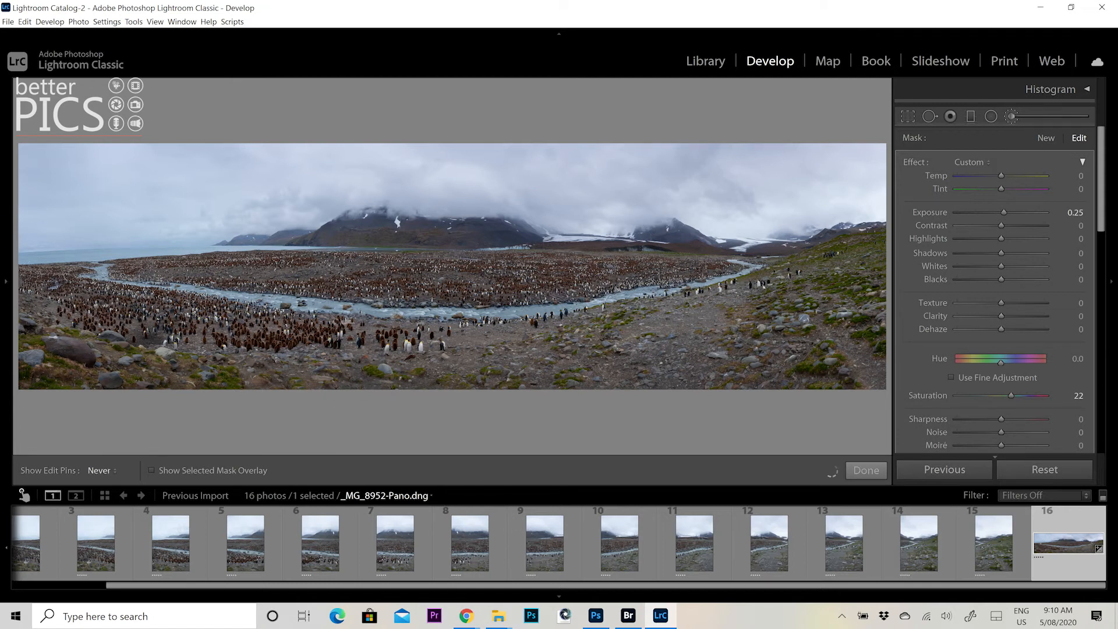
{"action": "key", "text": "h"}
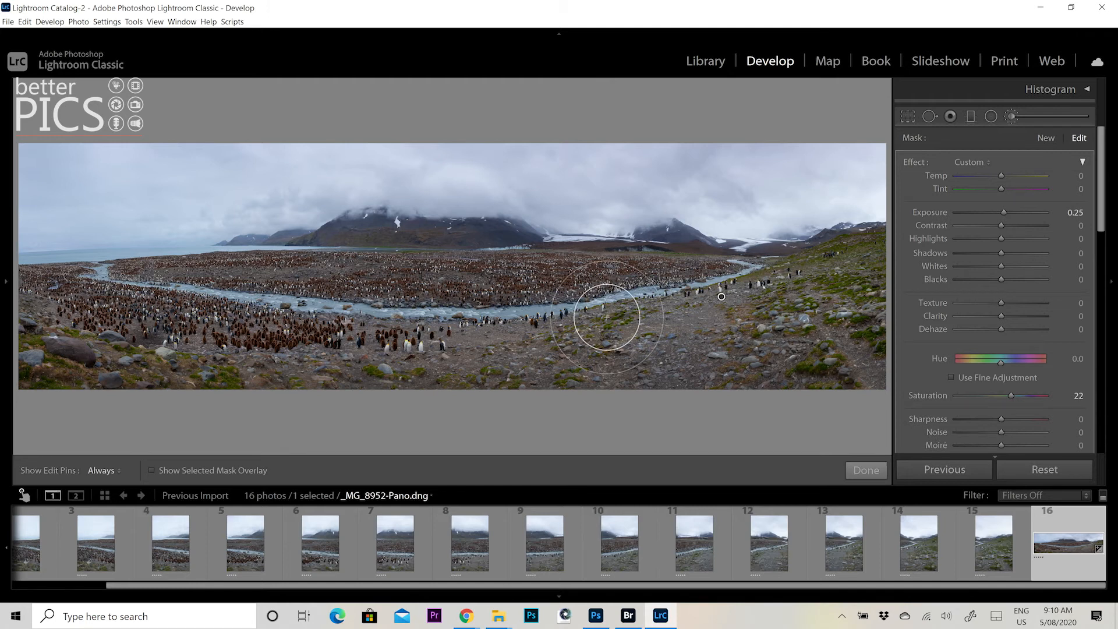
Paint a second Adjustment Brush mask with Exposure 0.25 and Saturation 22 from the green hillside across the colony
{"action": "key", "text": "e"}
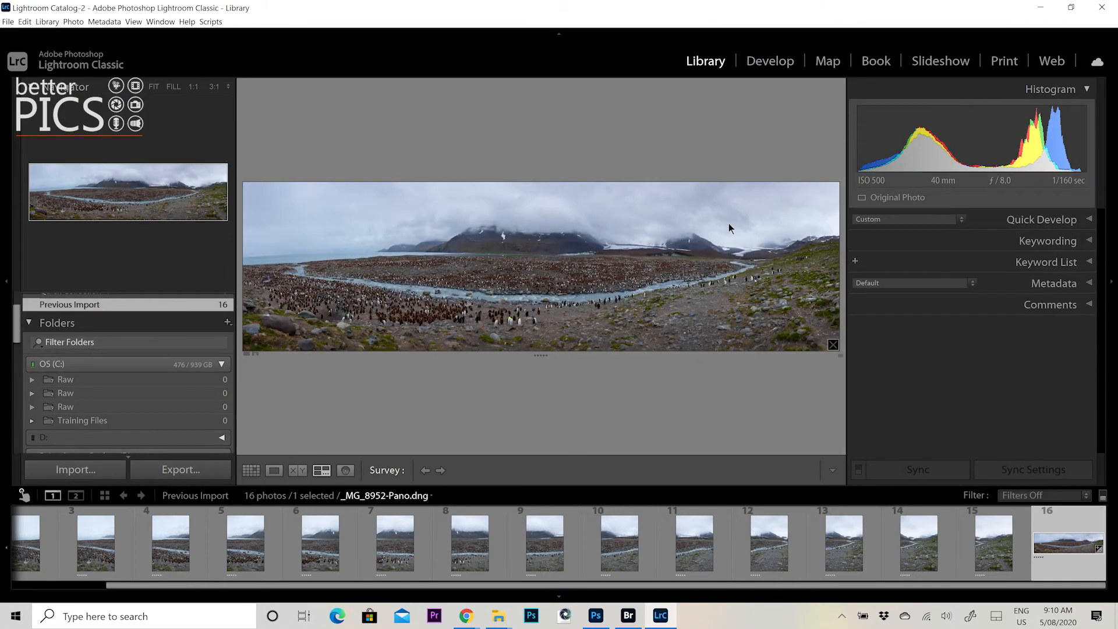
{"action": "left_click", "coordinate": [770, 61]}
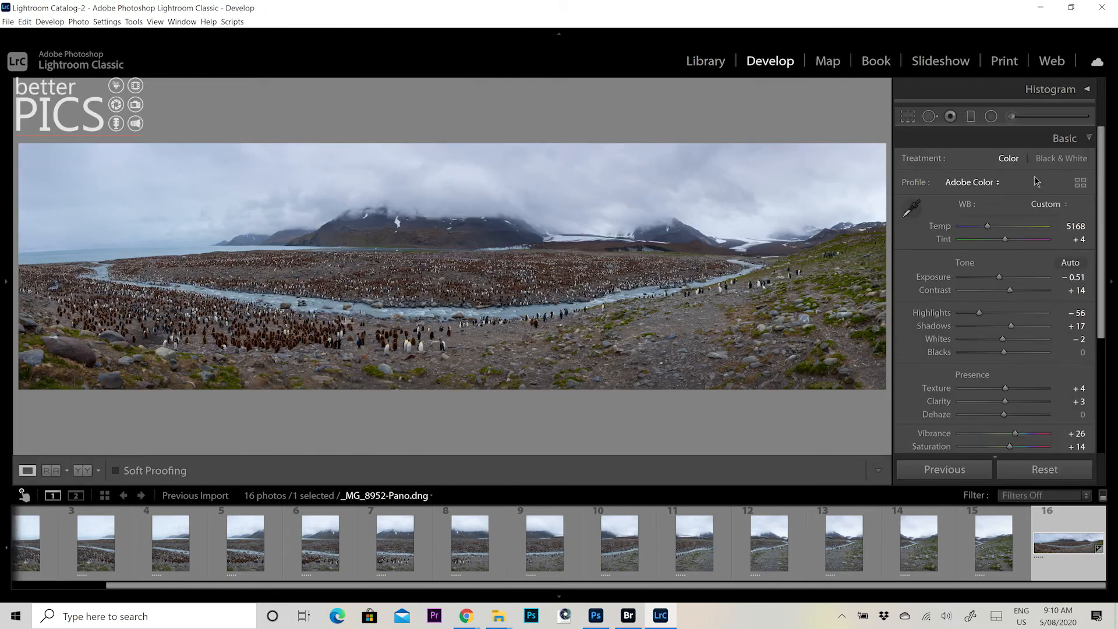
{"action": "left_click", "coordinate": [1012, 117]}
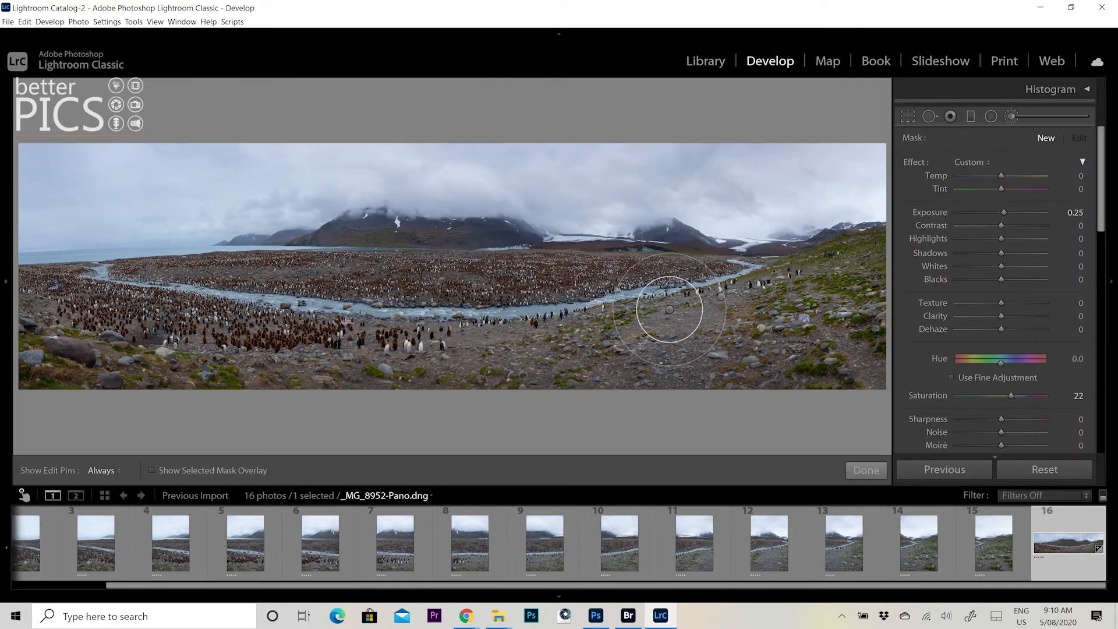
{"action": "mouse_move", "coordinate": [678, 300]}
{"action": "left_mouse_down"}
{"action": "mouse_move", "coordinate": [439, 312]}
{"action": "mouse_move", "coordinate": [195, 298]}
{"action": "mouse_move", "coordinate": [71, 311]}
{"action": "left_mouse_up"}
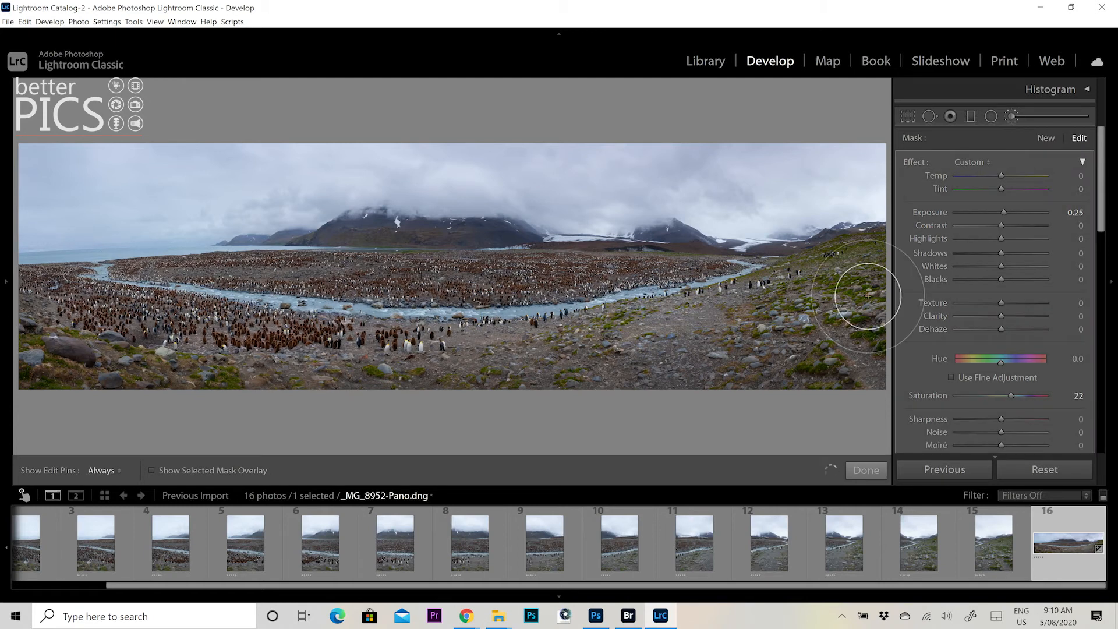
{"action": "mouse_move", "coordinate": [822, 301]}
{"action": "left_mouse_down"}
{"action": "mouse_move", "coordinate": [600, 351]}
{"action": "mouse_move", "coordinate": [514, 341]}
{"action": "mouse_move", "coordinate": [604, 289]}
{"action": "mouse_move", "coordinate": [448, 289]}
{"action": "mouse_move", "coordinate": [374, 262]}
{"action": "mouse_move", "coordinate": [426, 242]}
{"action": "mouse_move", "coordinate": [537, 253]}
{"action": "mouse_move", "coordinate": [362, 260]}
{"action": "mouse_move", "coordinate": [256, 286]}
{"action": "left_mouse_up"}
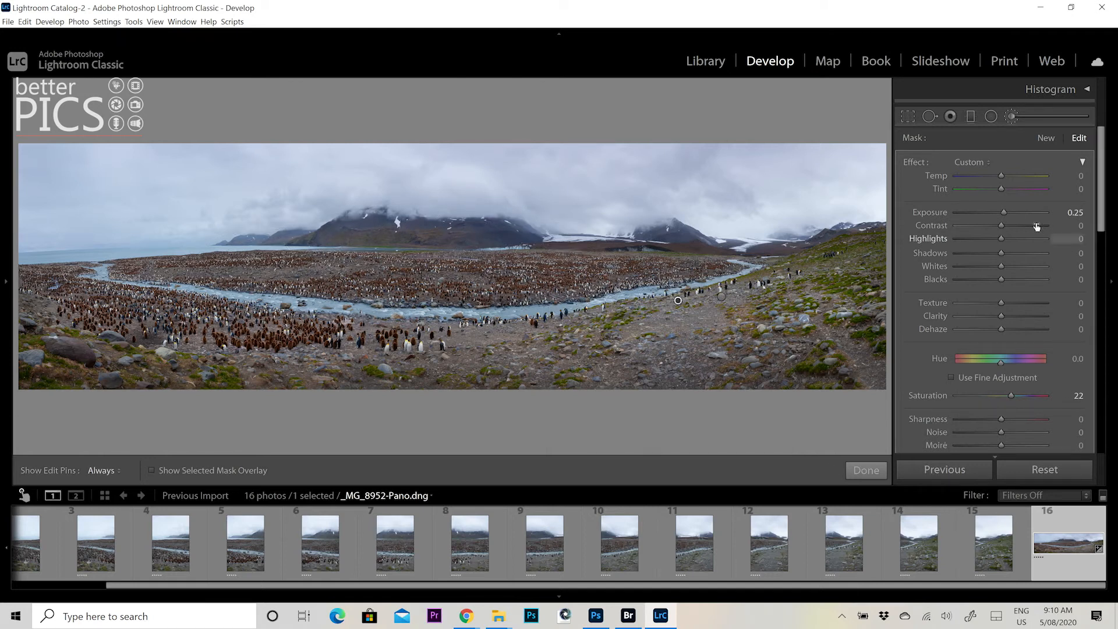
Create a new brush mask with Exposure -0.22 and Highlights -20 and paint it across the upper sky
{"action": "left_click", "coordinate": [1046, 140]}
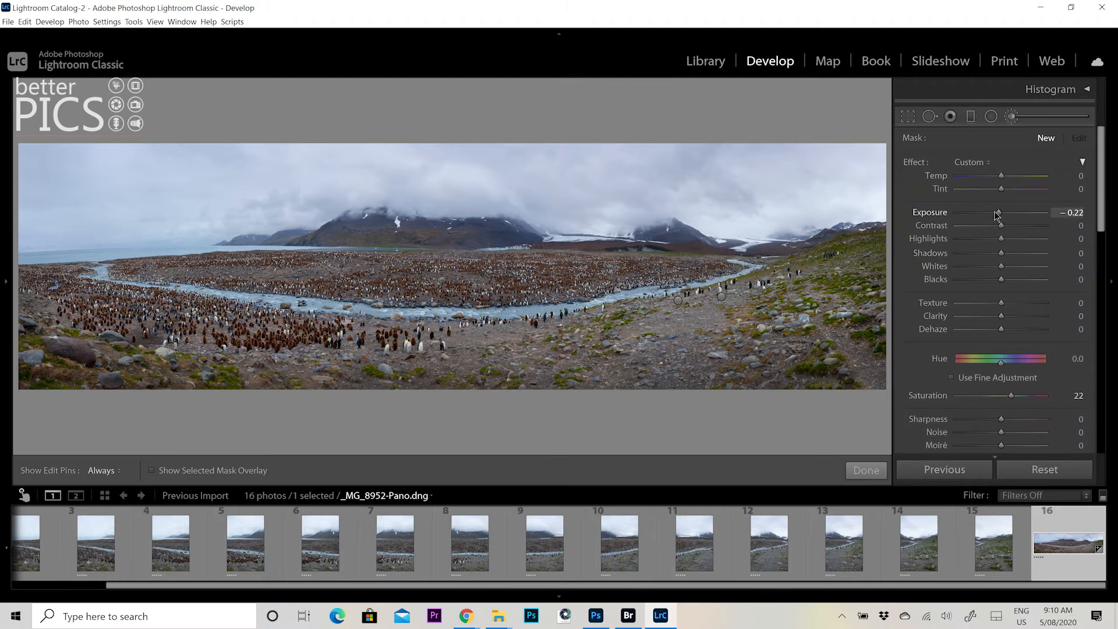
{"action": "left_click_drag", "start_coordinate": [1001, 239], "coordinate": [994, 240]}
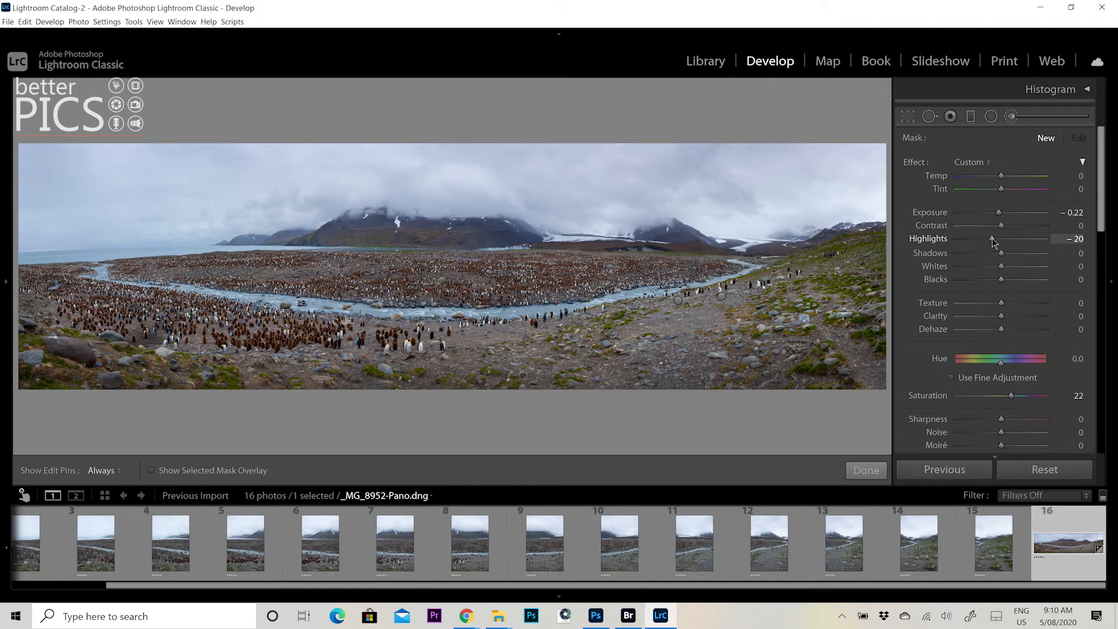
{"action": "key", "text": "h"}
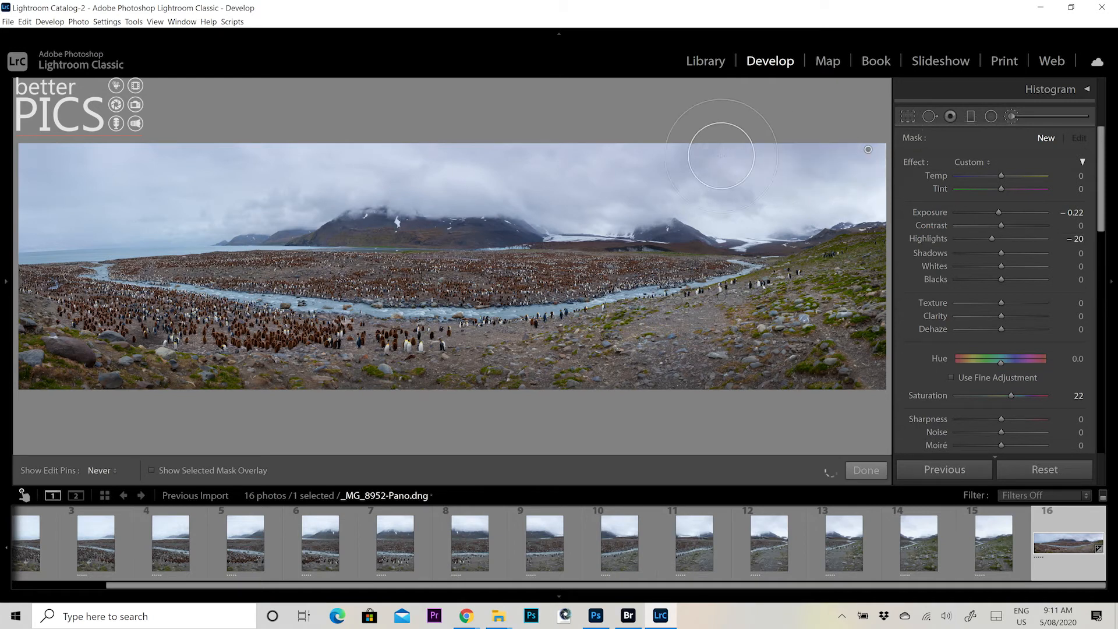
{"action": "mouse_move", "coordinate": [595, 154]}
{"action": "left_mouse_down"}
{"action": "mouse_move", "coordinate": [340, 141]}
{"action": "mouse_move", "coordinate": [217, 149]}
{"action": "mouse_move", "coordinate": [1, 187]}
{"action": "left_mouse_up"}
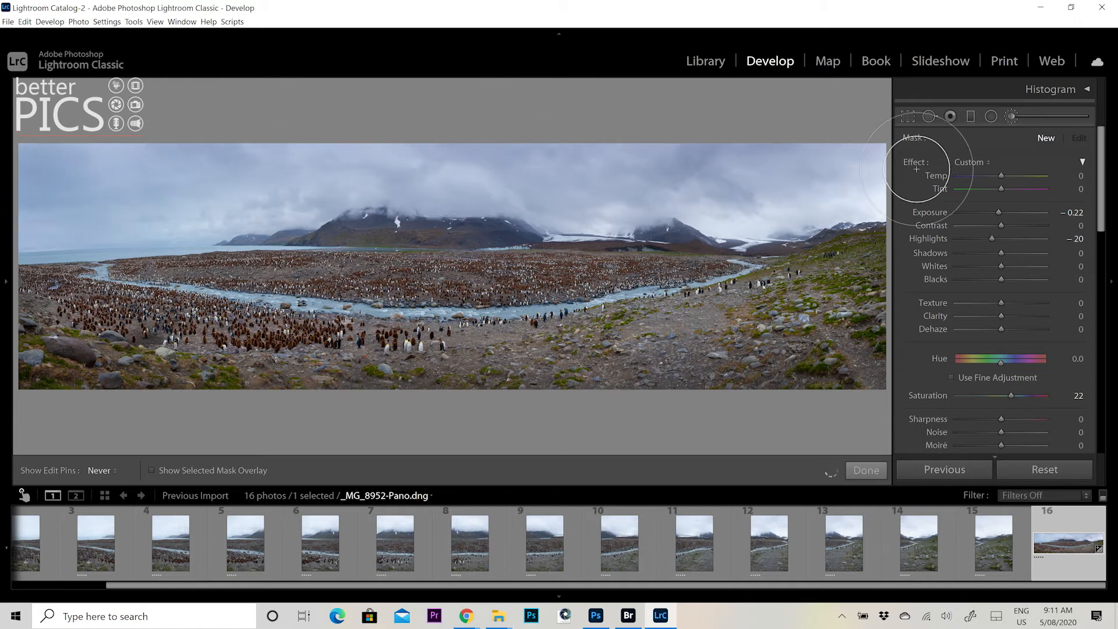
{"action": "key", "text": "h"}
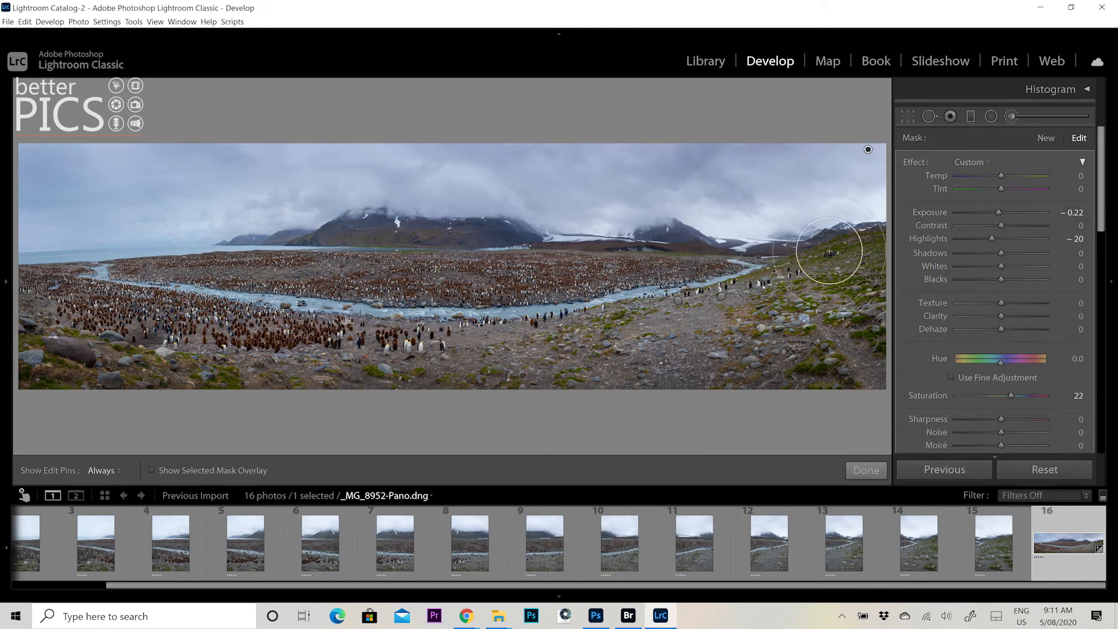
Extend the sky mask with more strokes down through the clouds towards the mountains, checking the result with the edit pins hidden
{"action": "key", "text": "h"}
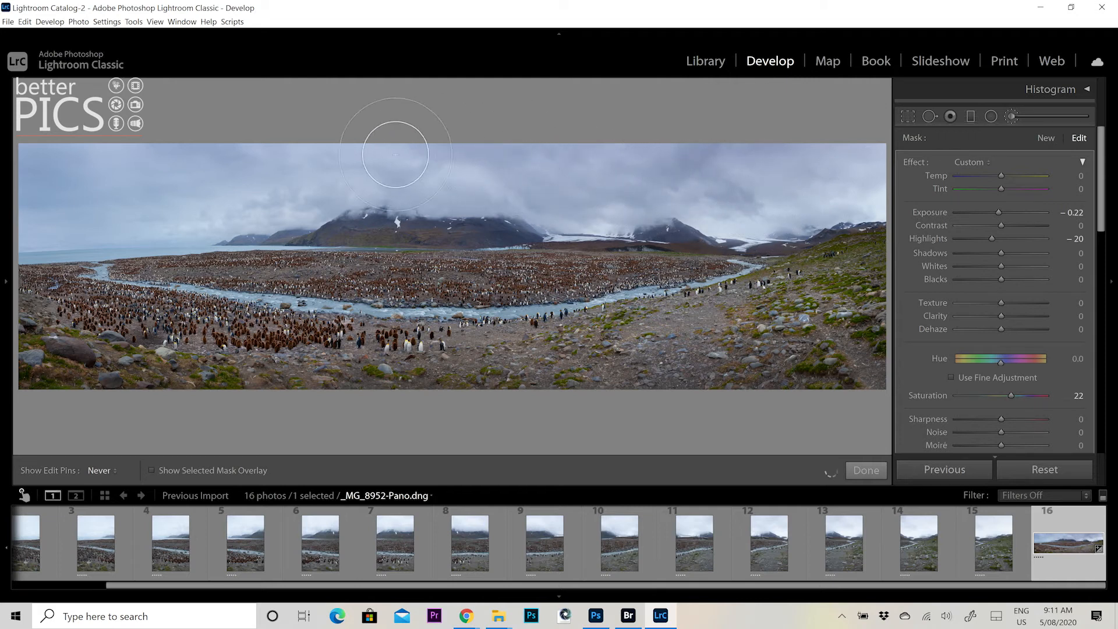
{"action": "left_click_drag", "start_coordinate": [1, 194], "coordinate": [4, 187]}
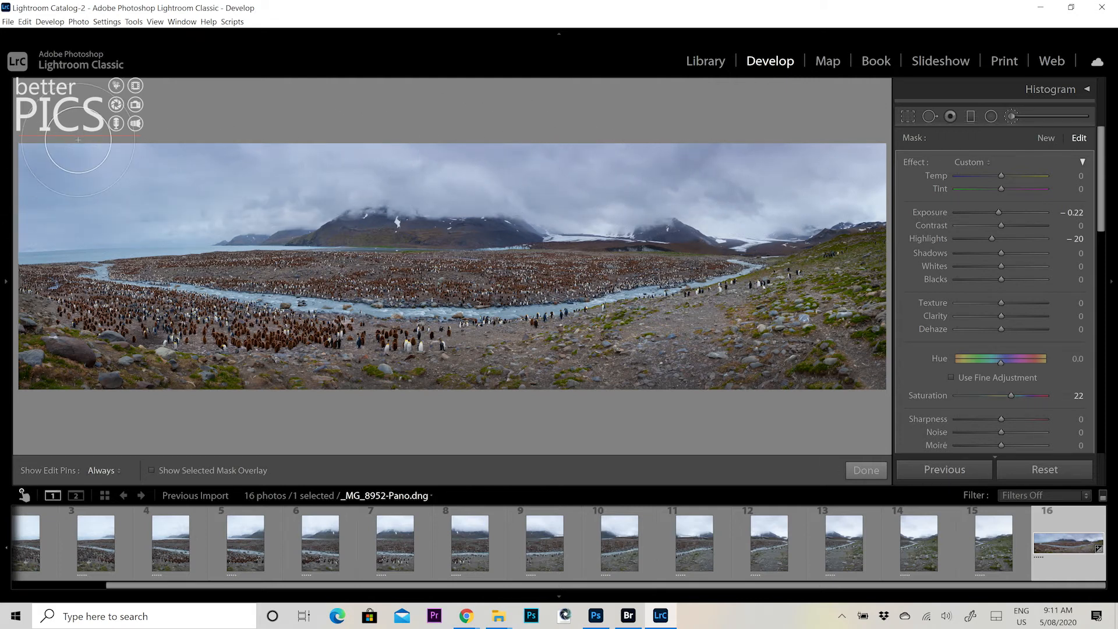
{"action": "mouse_move", "coordinate": [81, 163]}
{"action": "left_mouse_down"}
{"action": "mouse_move", "coordinate": [612, 196]}
{"action": "mouse_move", "coordinate": [640, 177]}
{"action": "left_mouse_up"}
{"action": "mouse_move", "coordinate": [893, 183]}
{"action": "left_mouse_down"}
{"action": "mouse_move", "coordinate": [712, 213]}
{"action": "mouse_move", "coordinate": [545, 205]}
{"action": "left_mouse_up"}
{"action": "left_click_drag", "start_coordinate": [245, 205], "coordinate": [232, 206]}
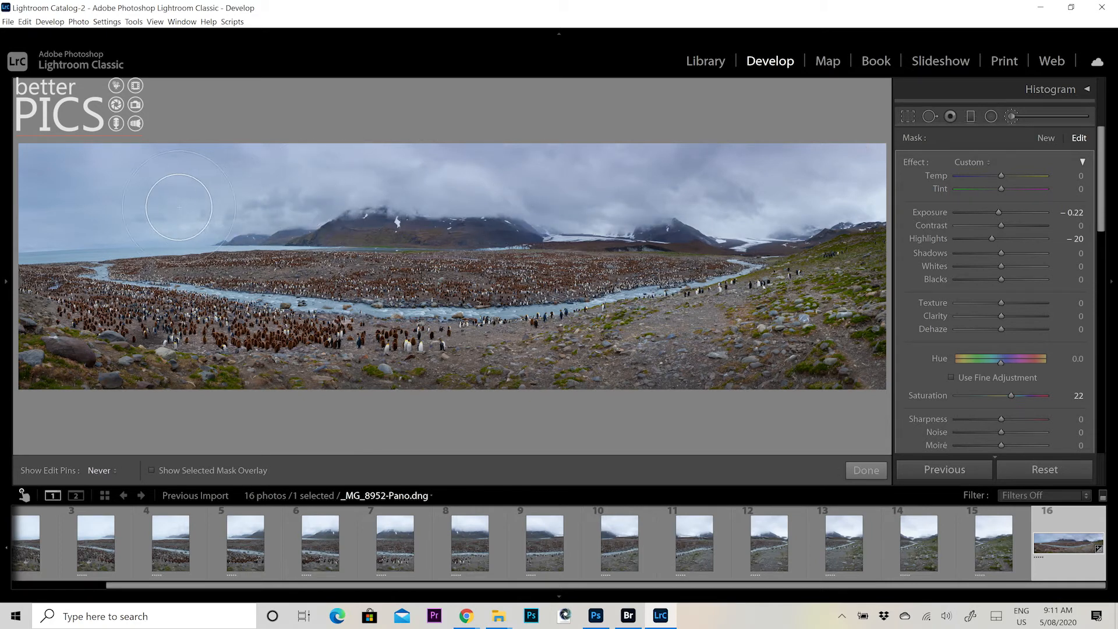
{"action": "key", "text": "h"}
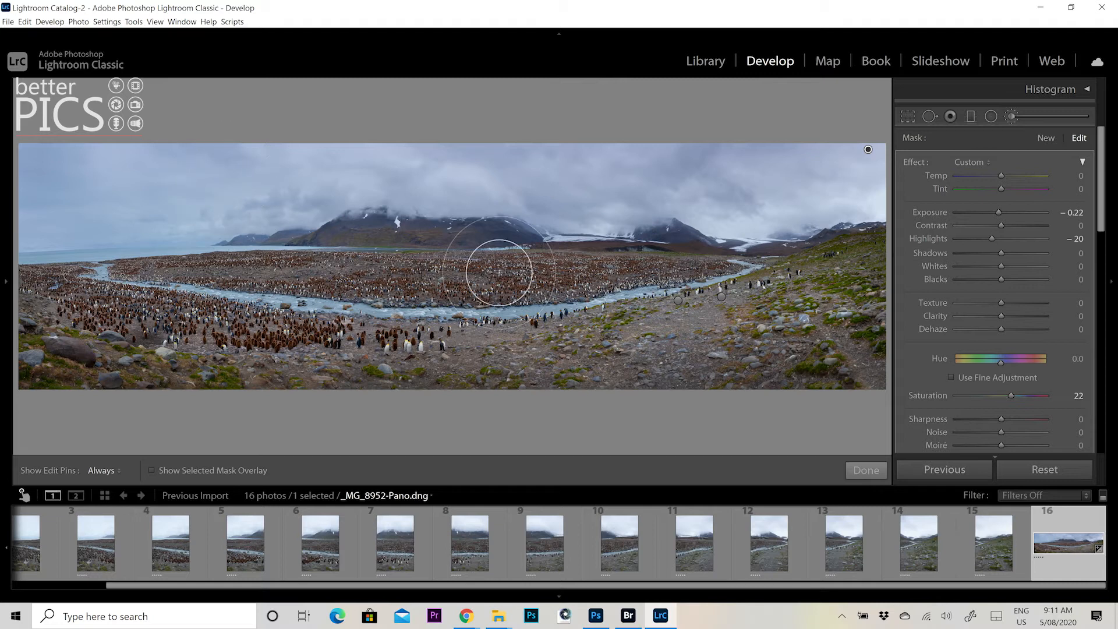
{"action": "key", "text": "h"}
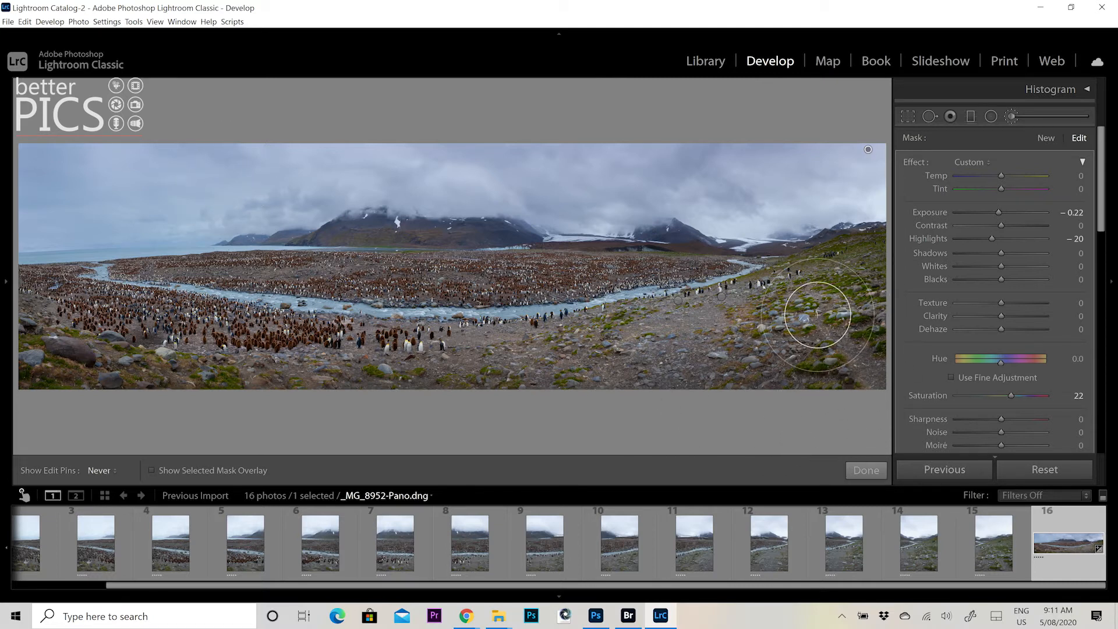
{"action": "key", "text": "h"}
{"action": "key", "text": "h"}
{"action": "key", "text": "h"}
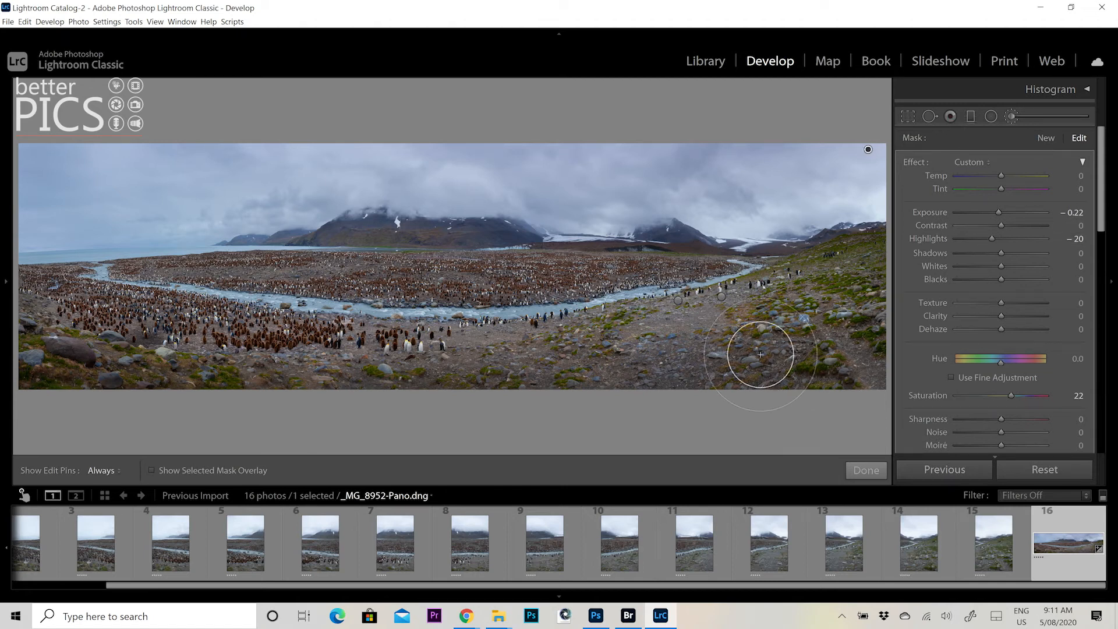
Create a new brush mask with Exposure 0.14 and Saturation 22 and paint it over the penguin colony using size 11.8
{"action": "left_click", "coordinate": [1045, 139]}
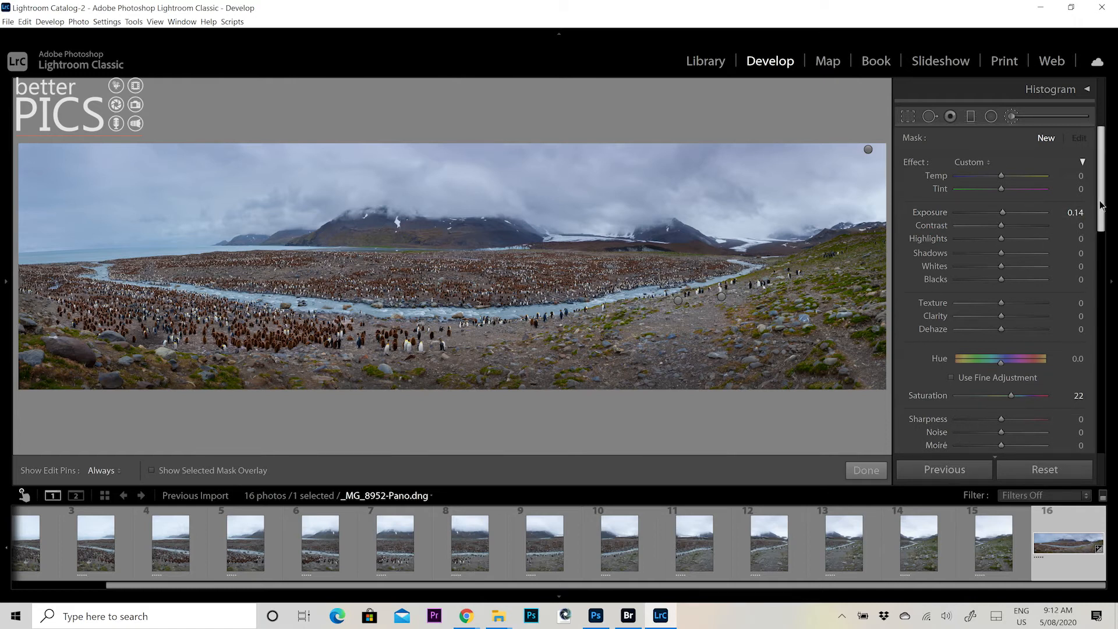
{"action": "scroll", "coordinate": [989, 281], "scroll_direction": "down", "scroll_amount": 4}
{"action": "left_click_drag", "start_coordinate": [972, 287], "coordinate": [965, 287]}
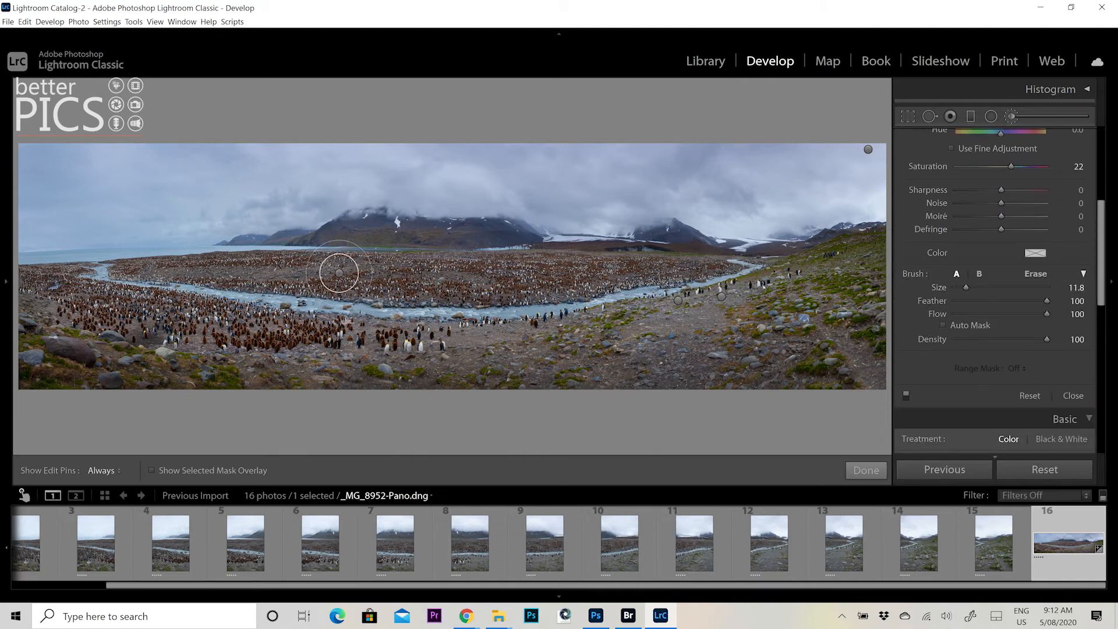
{"action": "key", "text": "h"}
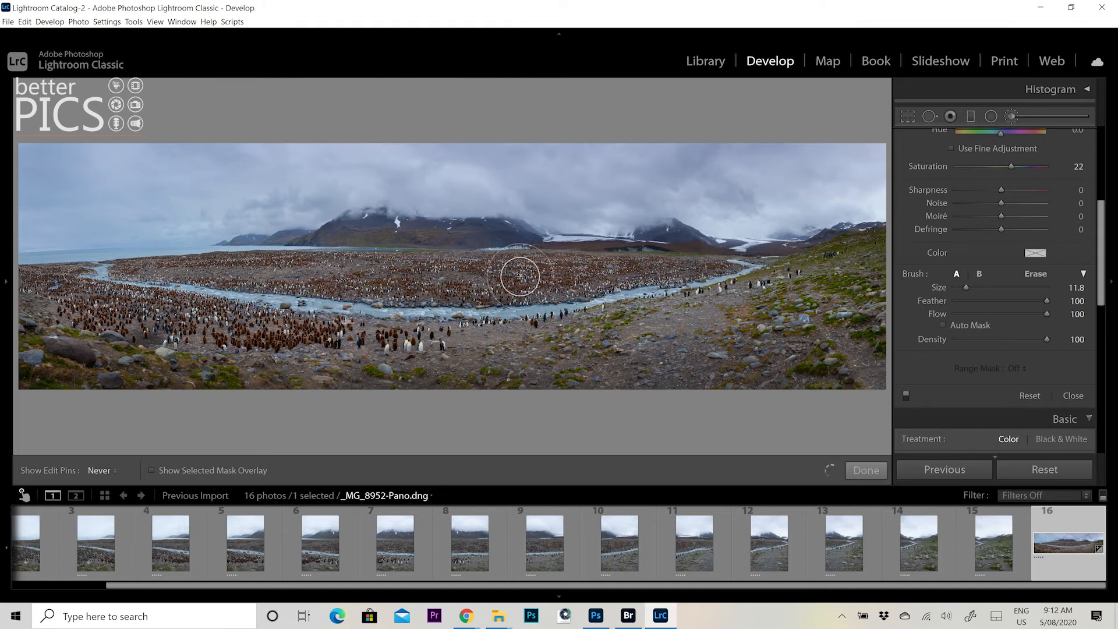
{"action": "mouse_move", "coordinate": [717, 287]}
{"action": "left_mouse_down"}
{"action": "mouse_move", "coordinate": [667, 310]}
{"action": "mouse_move", "coordinate": [387, 371]}
{"action": "mouse_move", "coordinate": [320, 373]}
{"action": "mouse_move", "coordinate": [209, 348]}
{"action": "left_mouse_up"}
{"action": "key", "text": "h"}
{"action": "key", "text": "h"}
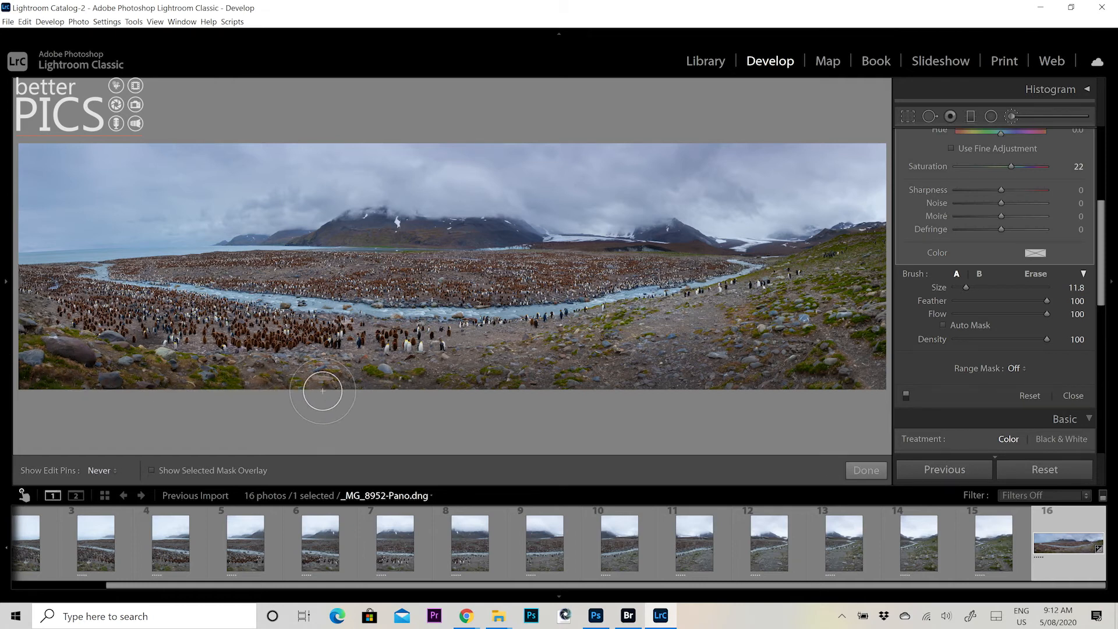
Check the colony mask with the edit pins hidden and shown, and close the Adjustment Brush
{"action": "key", "text": "h"}
{"action": "key", "text": "h"}
{"action": "key", "text": "h"}
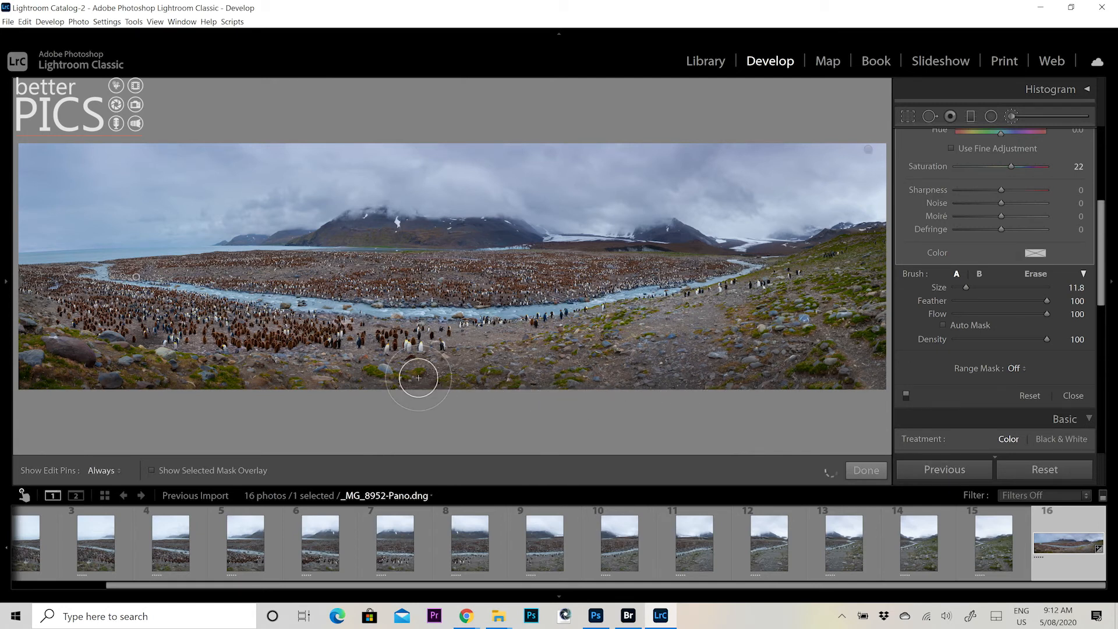
{"action": "key", "text": "h"}
{"action": "key", "text": "h"}
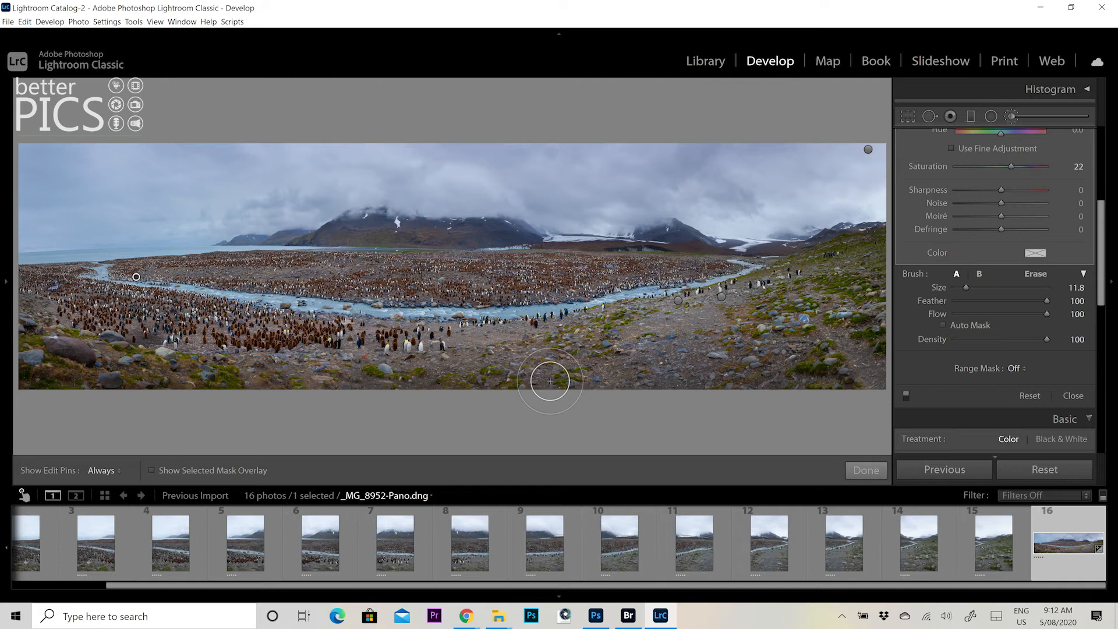
{"action": "key", "text": "h"}
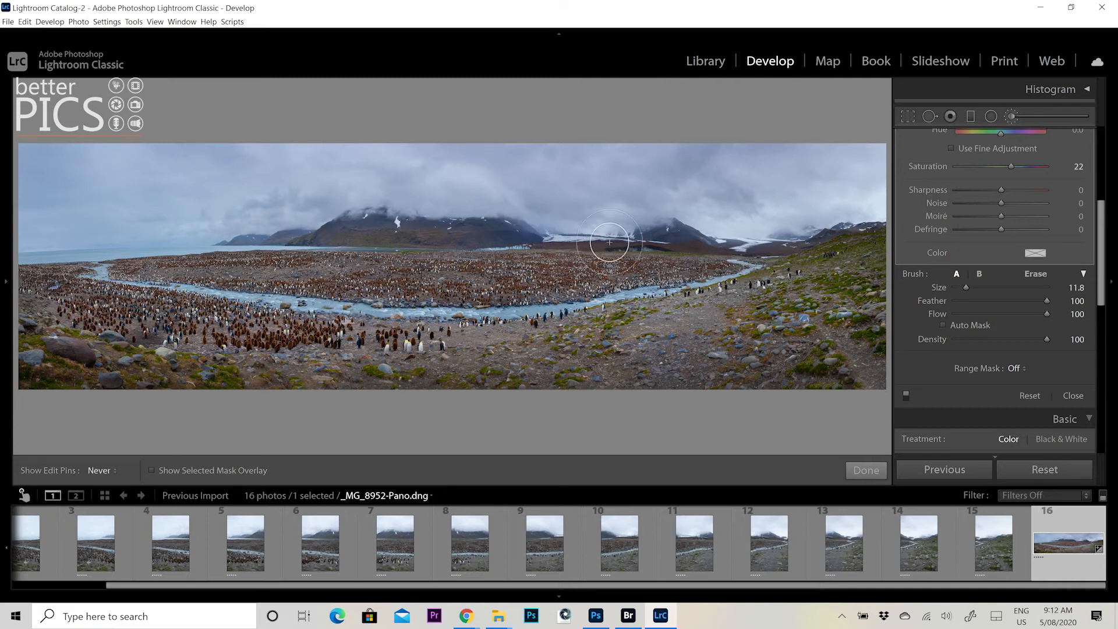
{"action": "key", "text": "h"}
{"action": "left_click", "coordinate": [1010, 116]}
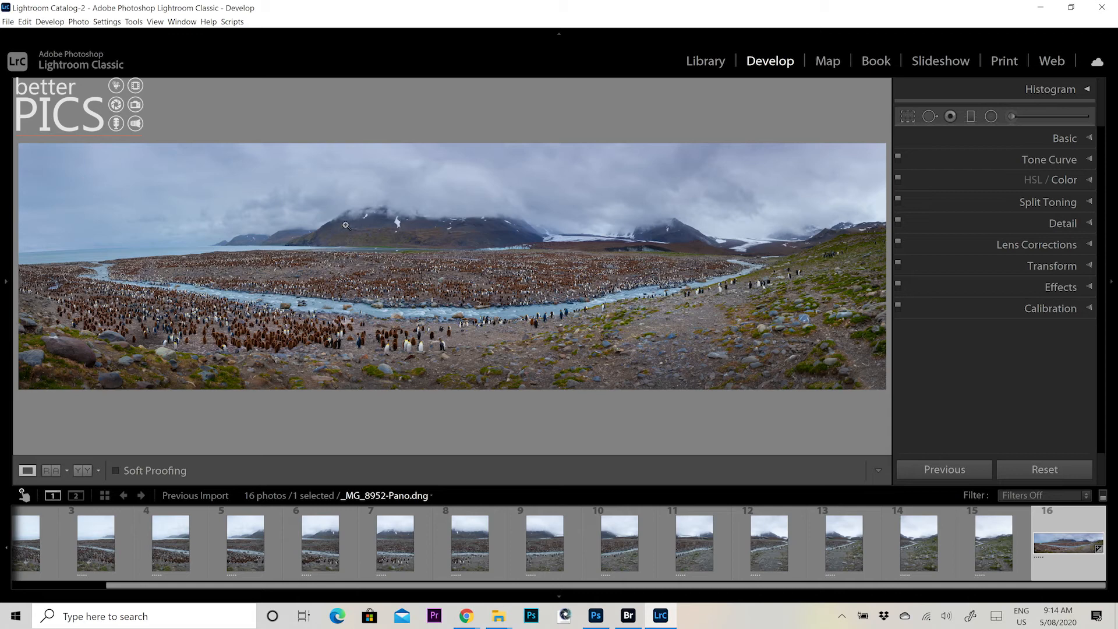
Examine the panorama close up along the glaciers, mountains, river and penguin colony, ending with the whole image in view
{"action": "left_click_drag", "start_coordinate": [698, 287], "coordinate": [446, 294]}
{"action": "left_click_drag", "start_coordinate": [723, 258], "coordinate": [457, 268]}
{"action": "left_click_drag", "start_coordinate": [645, 249], "coordinate": [603, 337]}
{"action": "mouse_move", "coordinate": [474, 215]}
{"action": "left_mouse_down"}
{"action": "mouse_move", "coordinate": [479, 237]}
{"action": "mouse_move", "coordinate": [608, 220]}
{"action": "mouse_move", "coordinate": [761, 117]}
{"action": "left_mouse_up"}
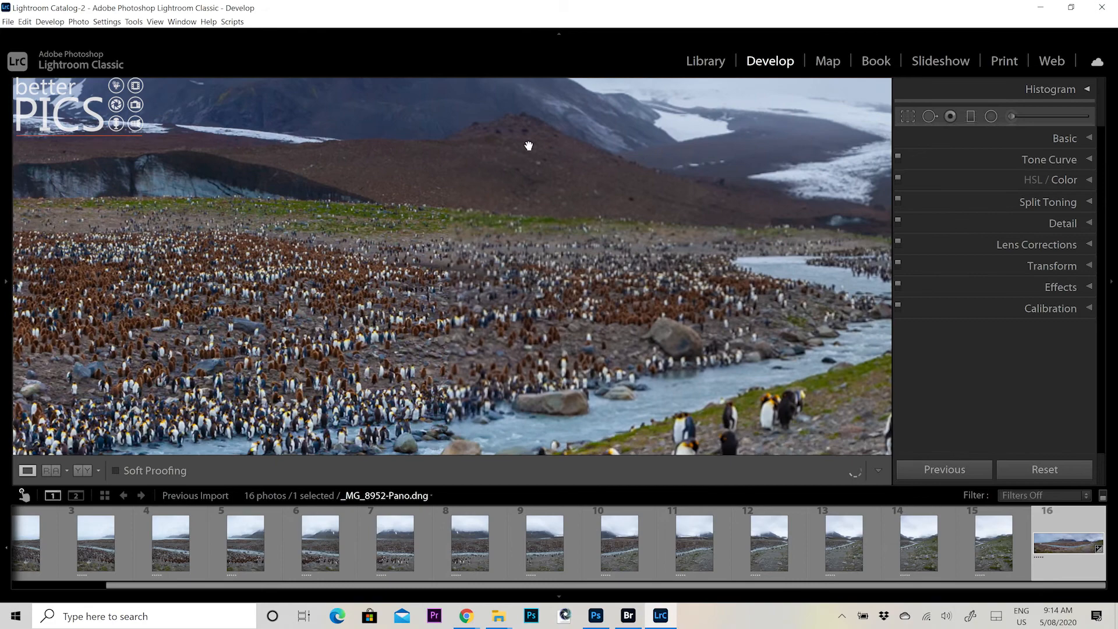
{"action": "left_click", "coordinate": [528, 150]}
{"action": "left_click", "coordinate": [408, 294]}
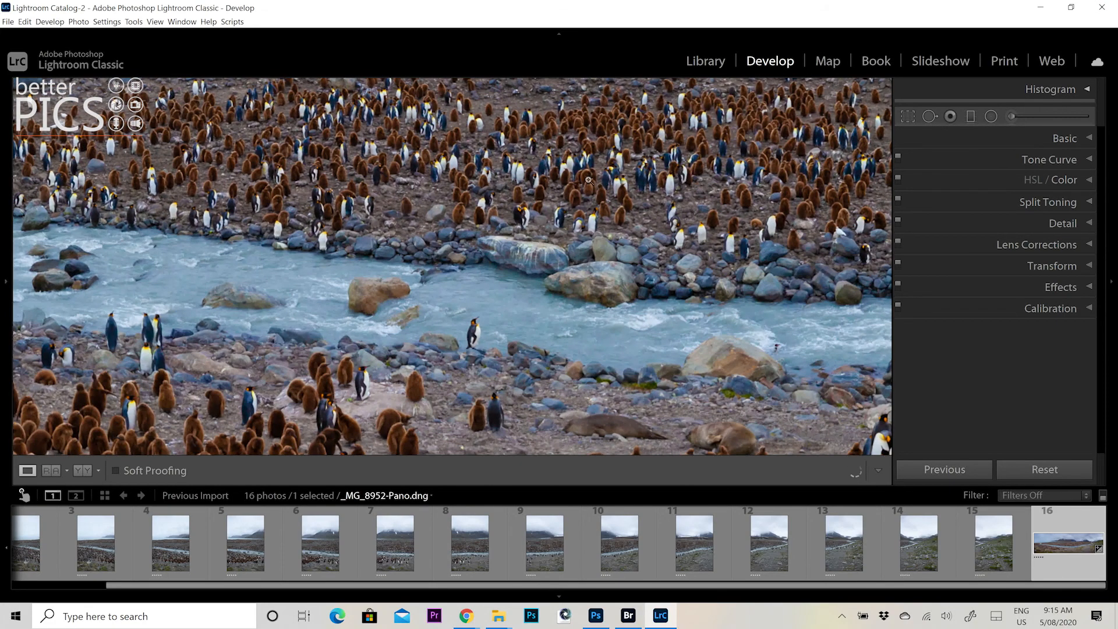
{"action": "left_click", "coordinate": [588, 180]}
{"action": "left_click", "coordinate": [574, 180]}
{"action": "left_click", "coordinate": [574, 180]}
{"action": "left_click", "coordinate": [444, 311]}
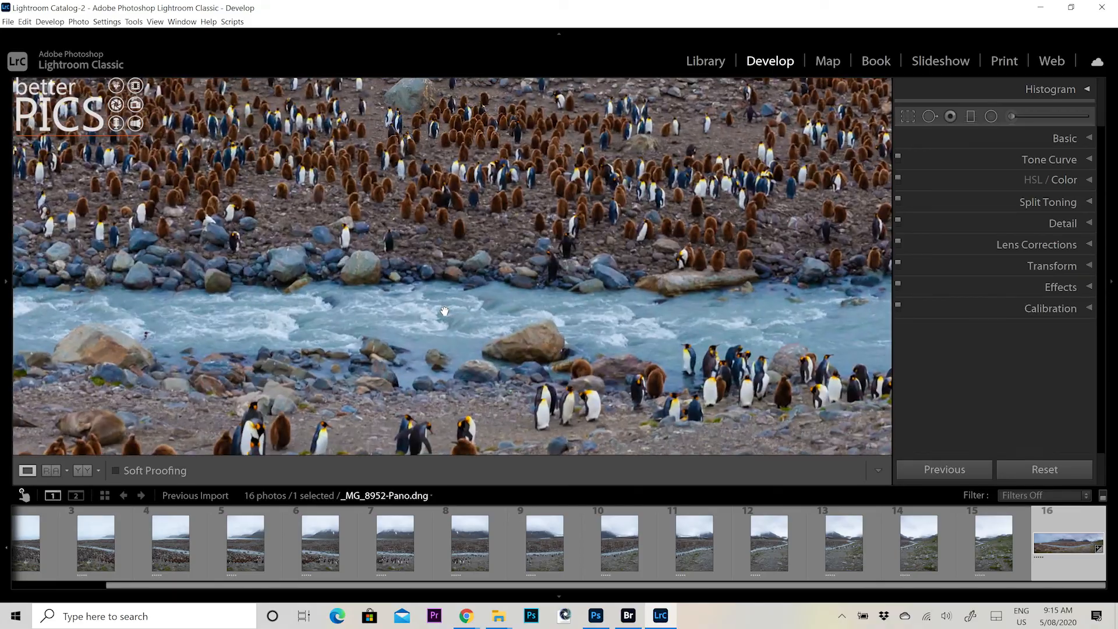
{"action": "left_click", "coordinate": [455, 203]}
{"action": "left_click", "coordinate": [449, 264]}
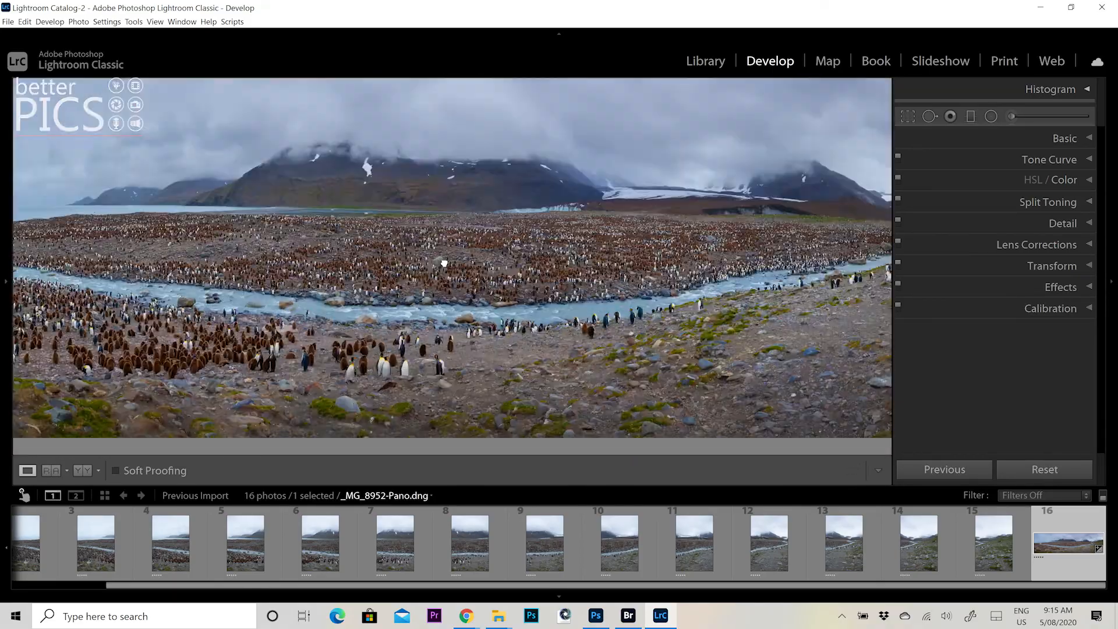
{"action": "left_click", "coordinate": [447, 210]}
{"action": "left_click_drag", "start_coordinate": [450, 190], "coordinate": [481, 338]}
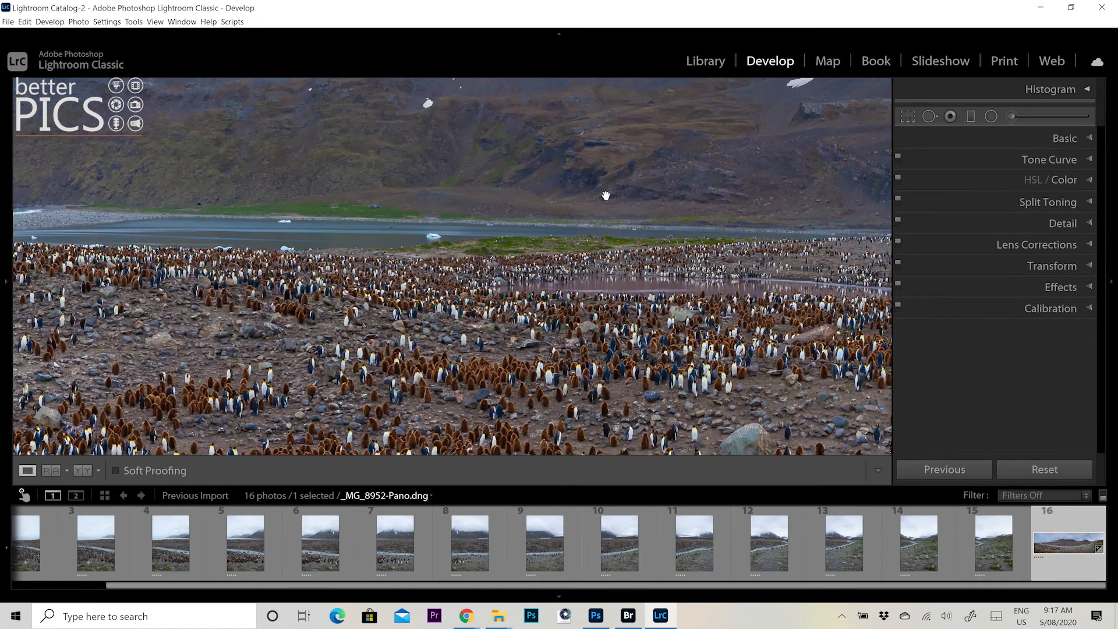
{"action": "left_click", "coordinate": [618, 174]}
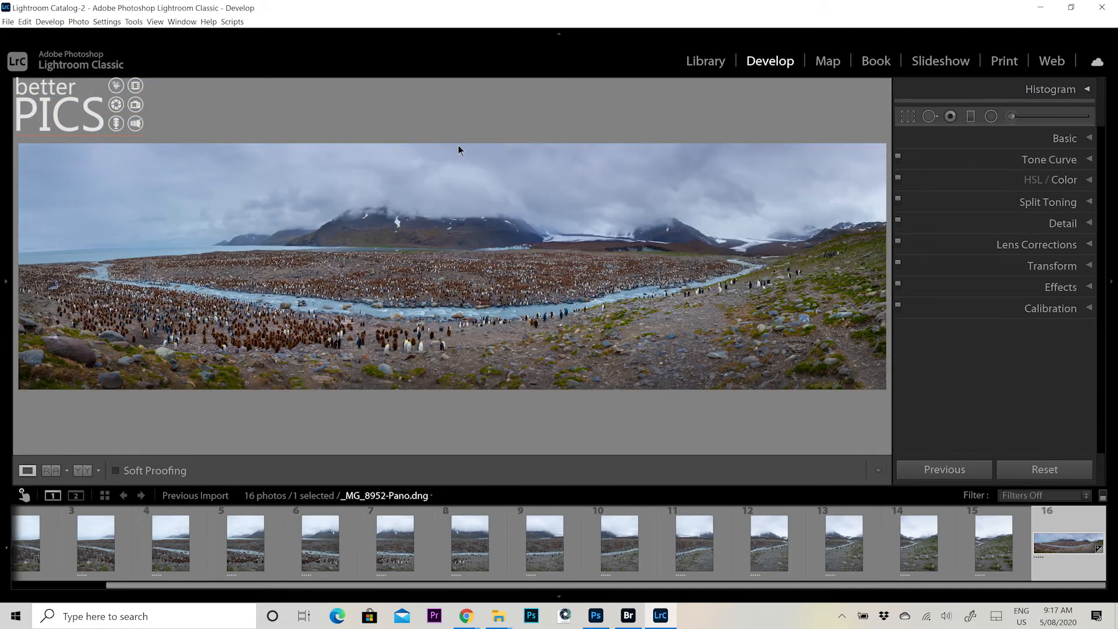
Inspect the cloudy sky at high magnification for sensor spots and go back to the whole panorama
{"action": "left_click", "coordinate": [459, 149]}
{"action": "left_click", "coordinate": [688, 258]}
{"action": "left_click", "coordinate": [578, 193]}
{"action": "left_click", "coordinate": [580, 192]}
{"action": "left_click", "coordinate": [604, 177]}
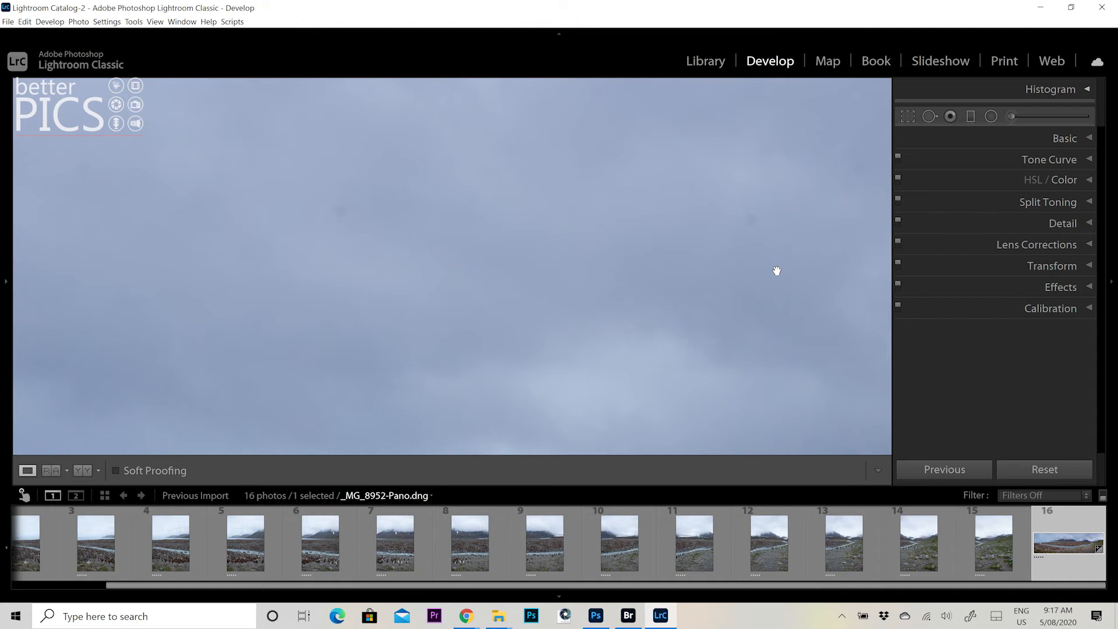
{"action": "left_click_drag", "start_coordinate": [186, 135], "coordinate": [454, 216]}
{"action": "left_click", "coordinate": [457, 220]}
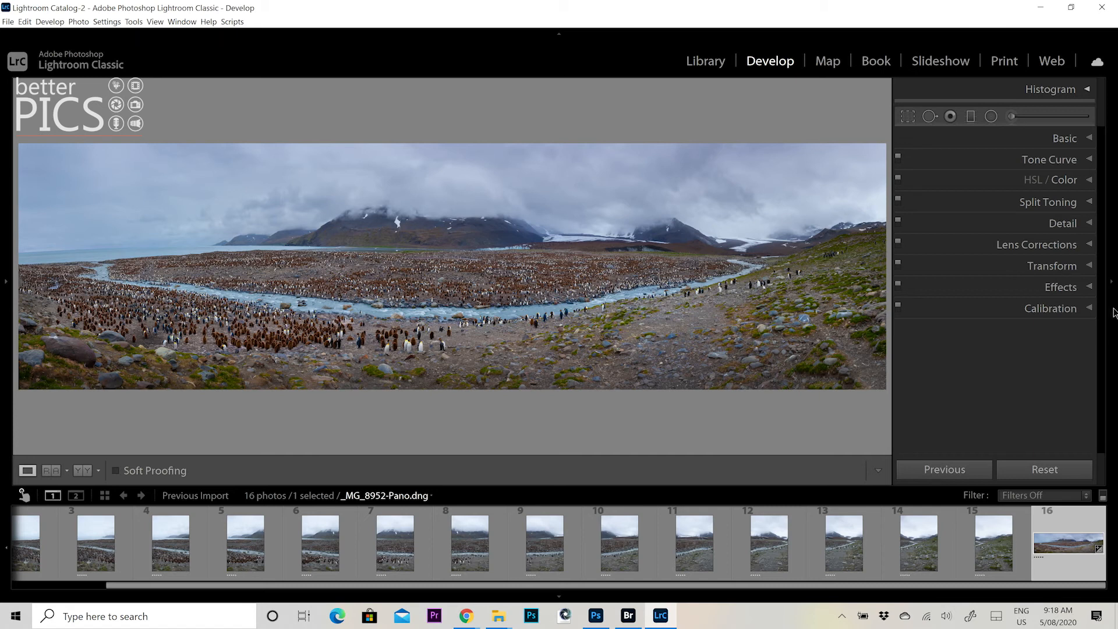
Paint a new Adjustment Brush mask with Exposure 0.14 and Saturation 22 from the green hillside across the rocky foreground
{"action": "left_click", "coordinate": [1014, 119]}
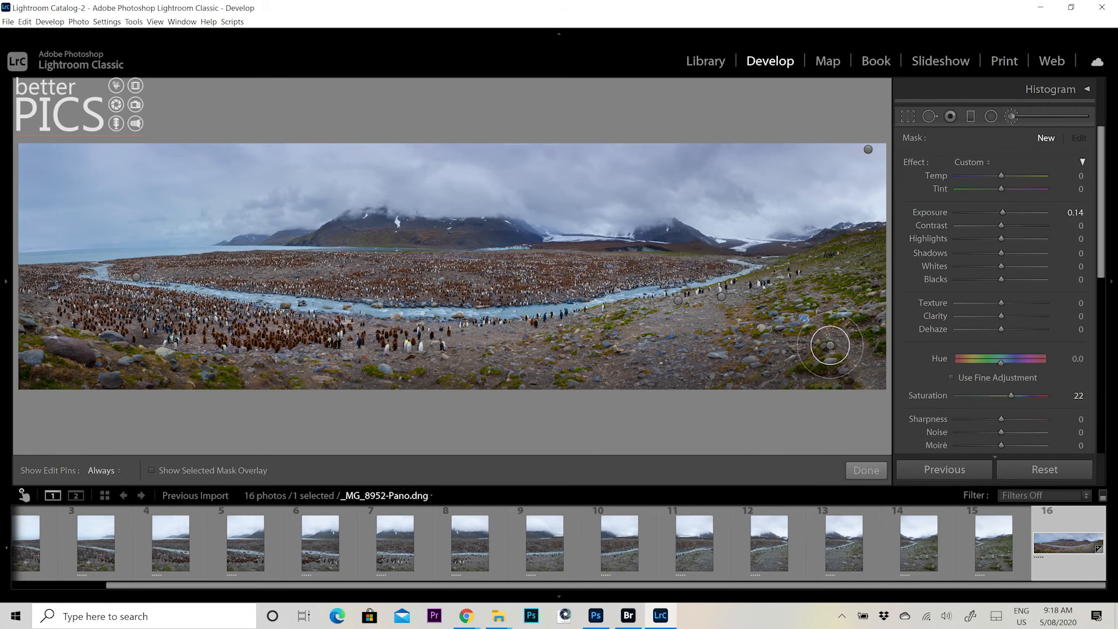
{"action": "mouse_move", "coordinate": [811, 351]}
{"action": "left_mouse_down"}
{"action": "mouse_move", "coordinate": [551, 380]}
{"action": "mouse_move", "coordinate": [521, 404]}
{"action": "mouse_move", "coordinate": [811, 386]}
{"action": "mouse_move", "coordinate": [853, 371]}
{"action": "mouse_move", "coordinate": [484, 396]}
{"action": "mouse_move", "coordinate": [22, 346]}
{"action": "mouse_move", "coordinate": [248, 387]}
{"action": "mouse_move", "coordinate": [56, 349]}
{"action": "mouse_move", "coordinate": [313, 387]}
{"action": "mouse_move", "coordinate": [499, 378]}
{"action": "mouse_move", "coordinate": [481, 408]}
{"action": "mouse_move", "coordinate": [308, 393]}
{"action": "mouse_move", "coordinate": [285, 380]}
{"action": "mouse_move", "coordinate": [165, 402]}
{"action": "mouse_move", "coordinate": [35, 373]}
{"action": "left_mouse_up"}
{"action": "key", "text": "h"}
{"action": "left_click_drag", "start_coordinate": [36, 308], "coordinate": [84, 297]}
{"action": "left_click_drag", "start_coordinate": [177, 332], "coordinate": [180, 332]}
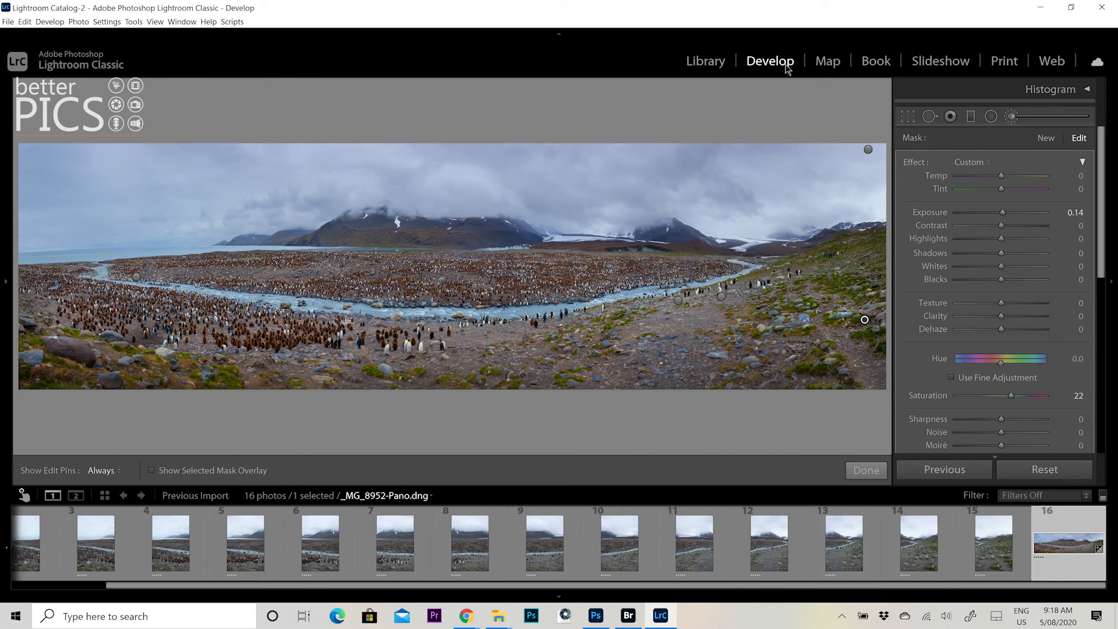
Start exporting the panorama from the Library, review the TIFF export options, and set the colour space to Adobe RGB (1998)
{"action": "left_click", "coordinate": [705, 60]}
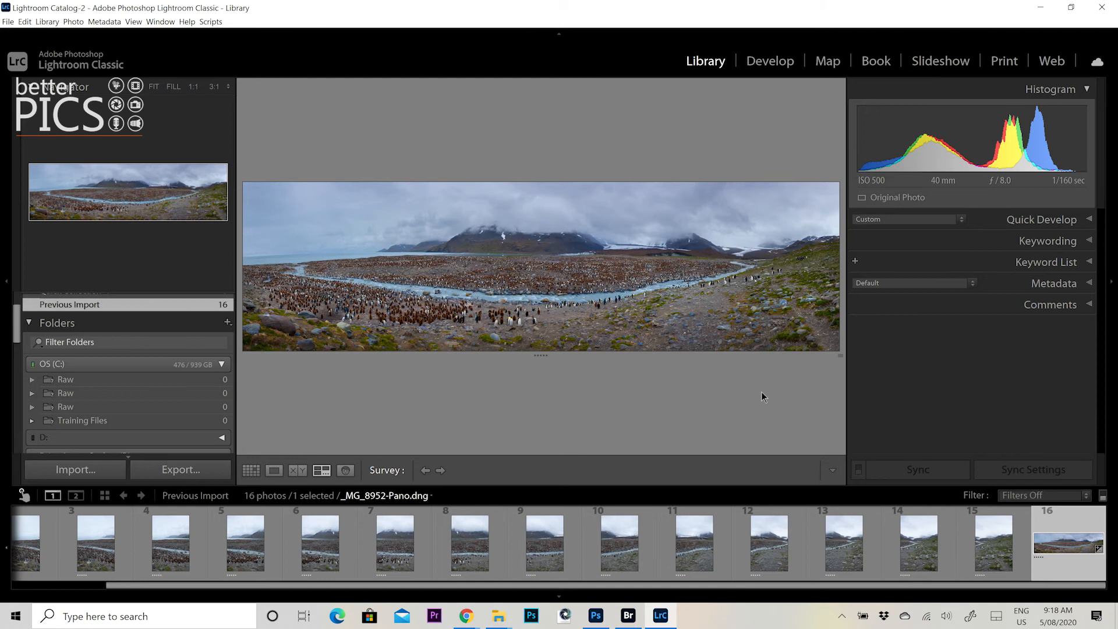
{"action": "left_click", "coordinate": [180, 469]}
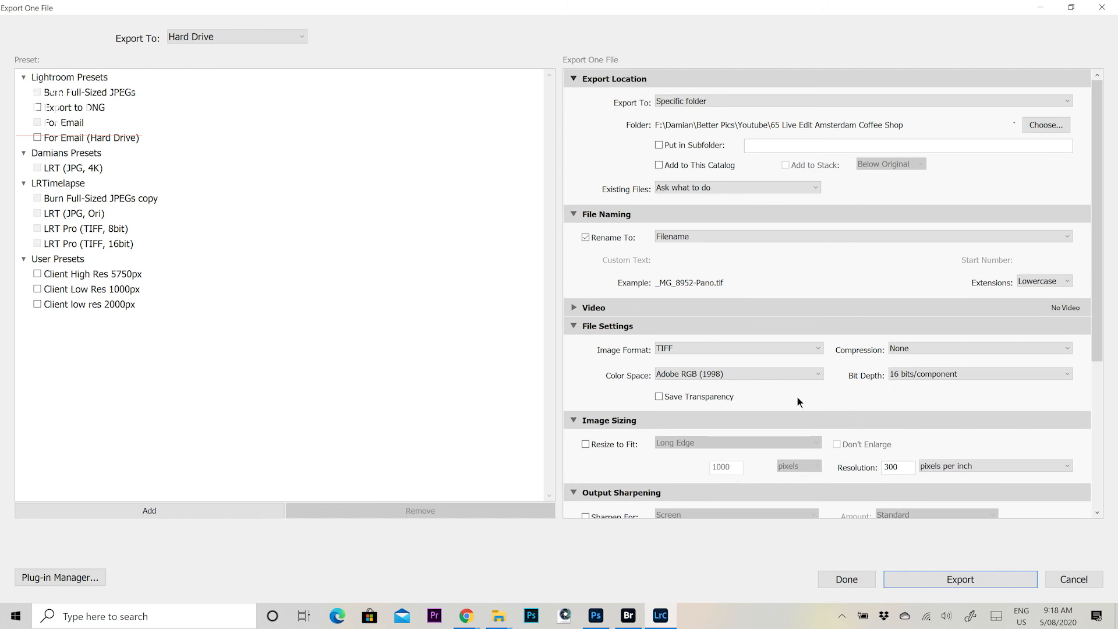
{"action": "scroll", "coordinate": [727, 395], "scroll_direction": "down", "scroll_amount": 5}
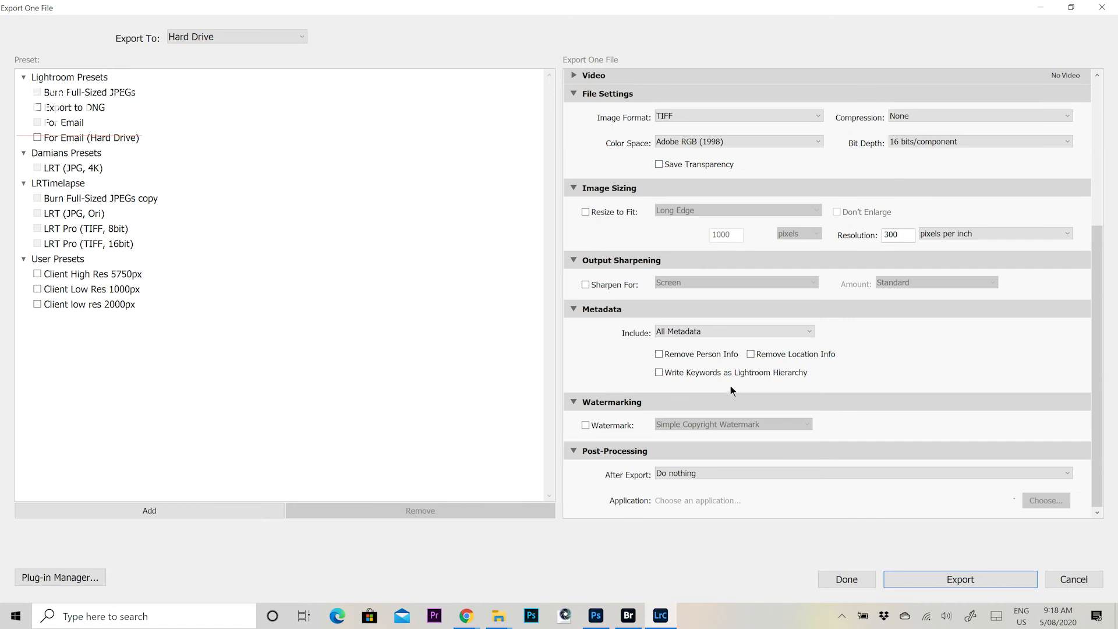
{"action": "scroll", "coordinate": [732, 379], "scroll_direction": "up", "scroll_amount": 5}
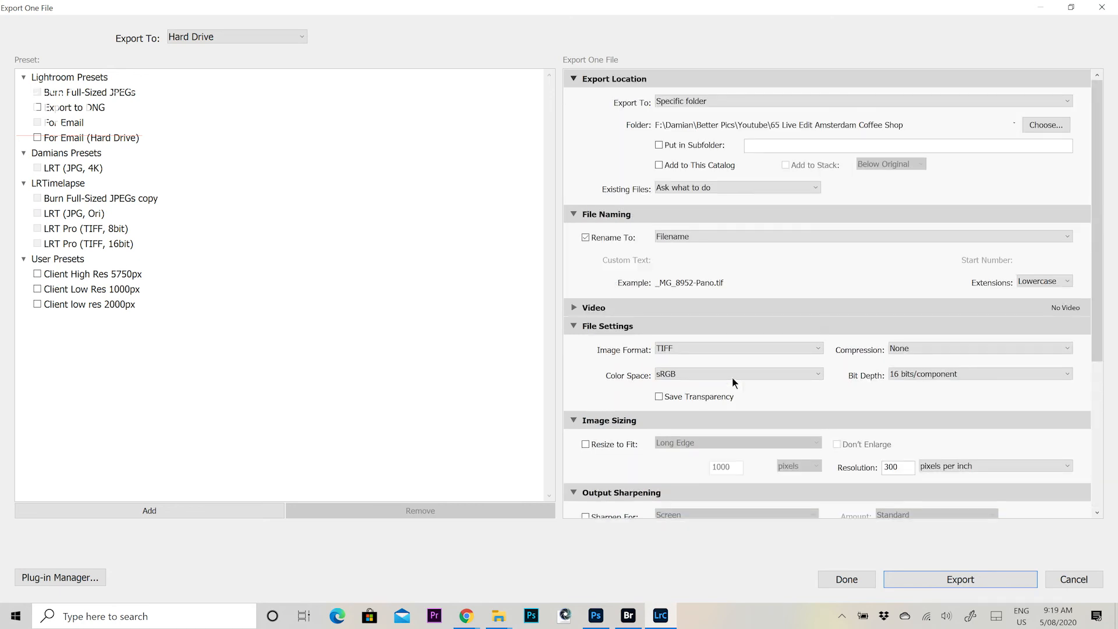
{"action": "left_click", "coordinate": [731, 374]}
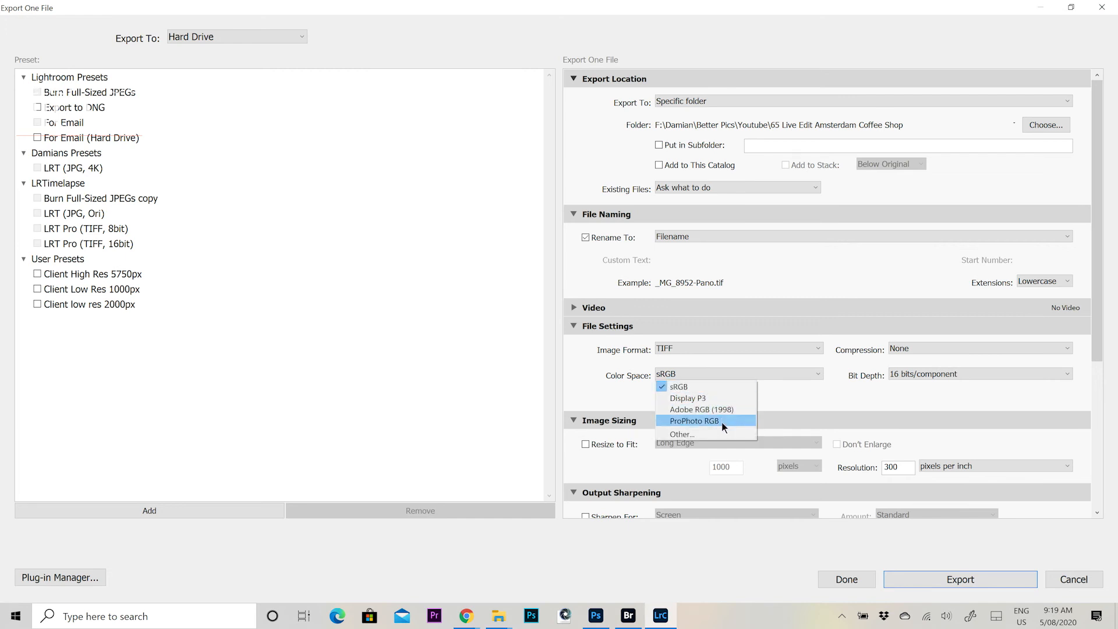
{"action": "left_click", "coordinate": [727, 410]}
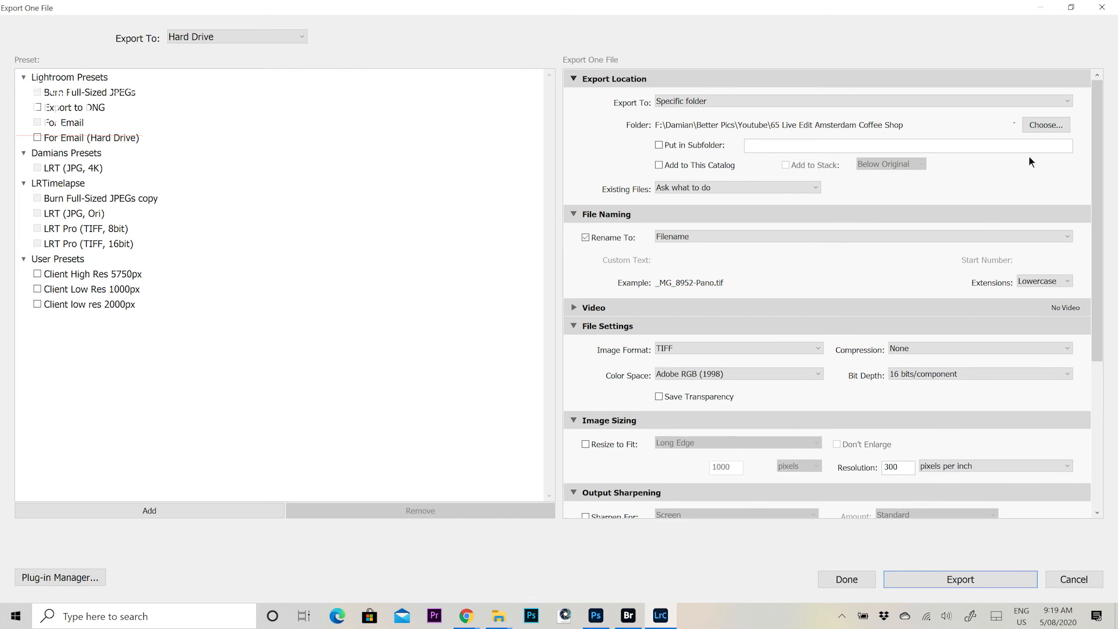
Create a folder named Master Tiff inside 66 Live Edit Panorama South Georgia, choose it as destination, and export the TIFF
{"action": "left_click", "coordinate": [1051, 123]}
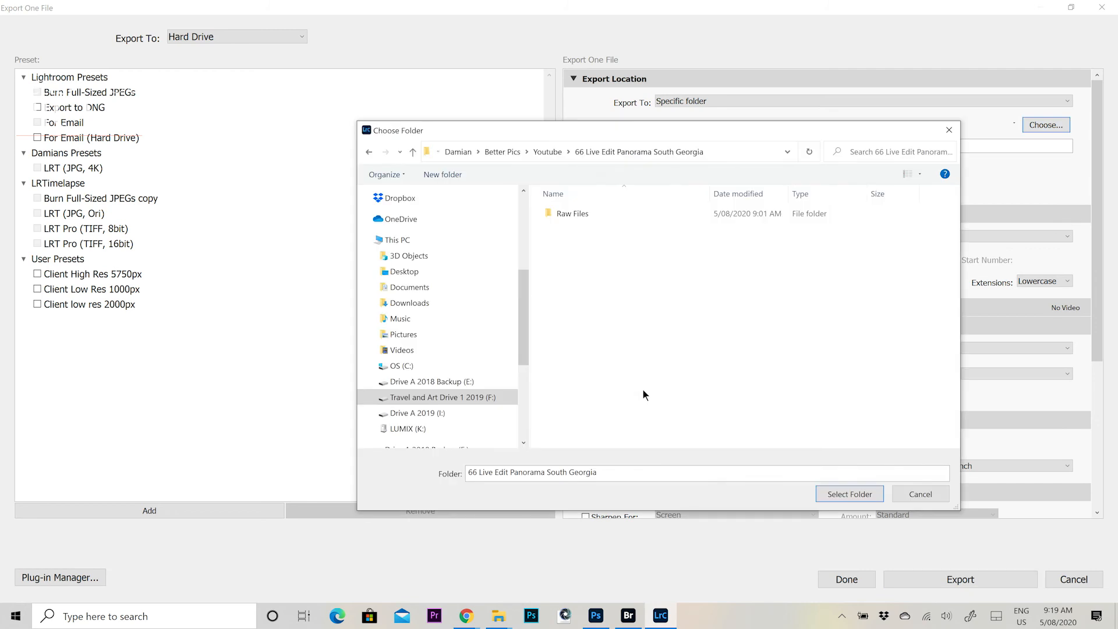
{"action": "left_click", "coordinate": [427, 175]}
{"action": "type", "text": "Master Tiff"}
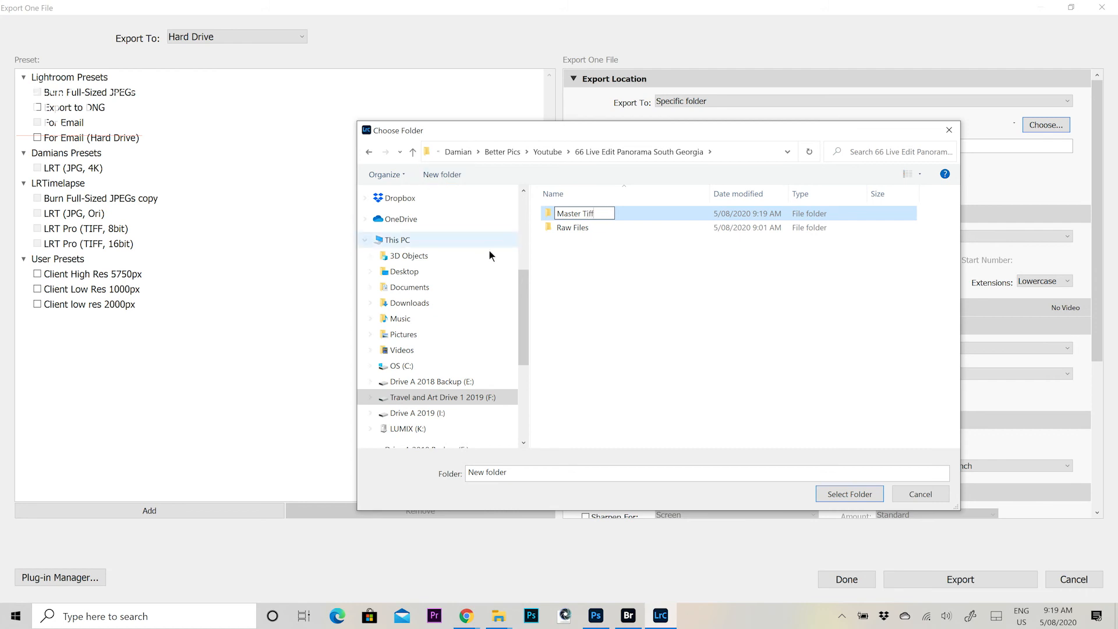
{"action": "left_click", "coordinate": [579, 212]}
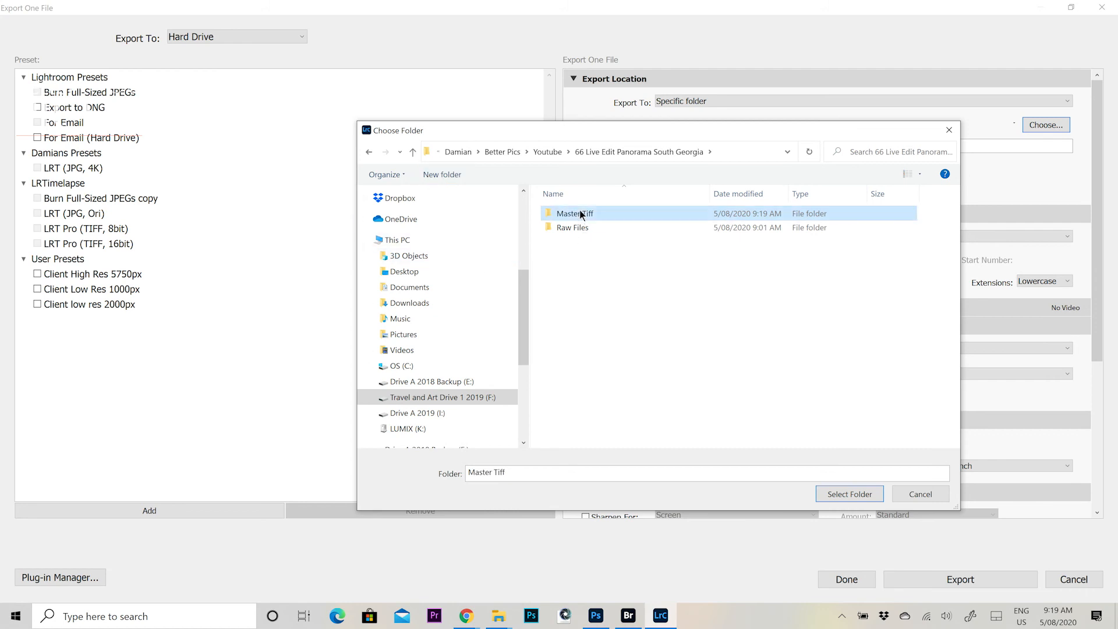
{"action": "double_click", "coordinate": [579, 211]}
{"action": "left_click", "coordinate": [875, 492]}
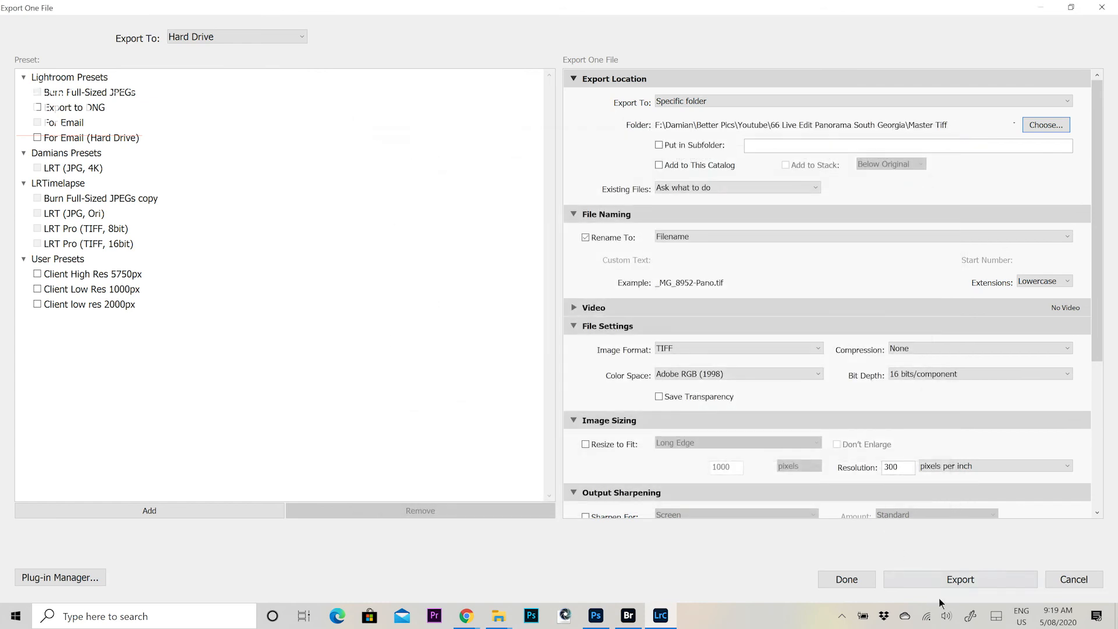
{"action": "left_click", "coordinate": [955, 583]}
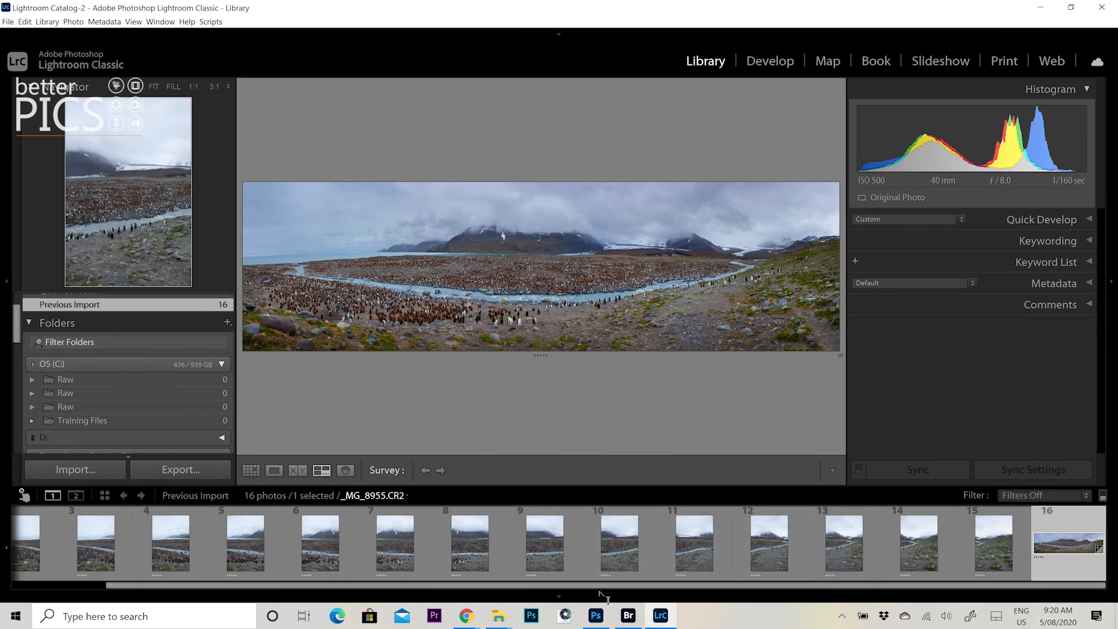
Switch to Adobe Bridge, select _MG_8952-Pano.dng in Raw Files, and bring back the side panels
{"action": "left_click", "coordinate": [629, 615]}
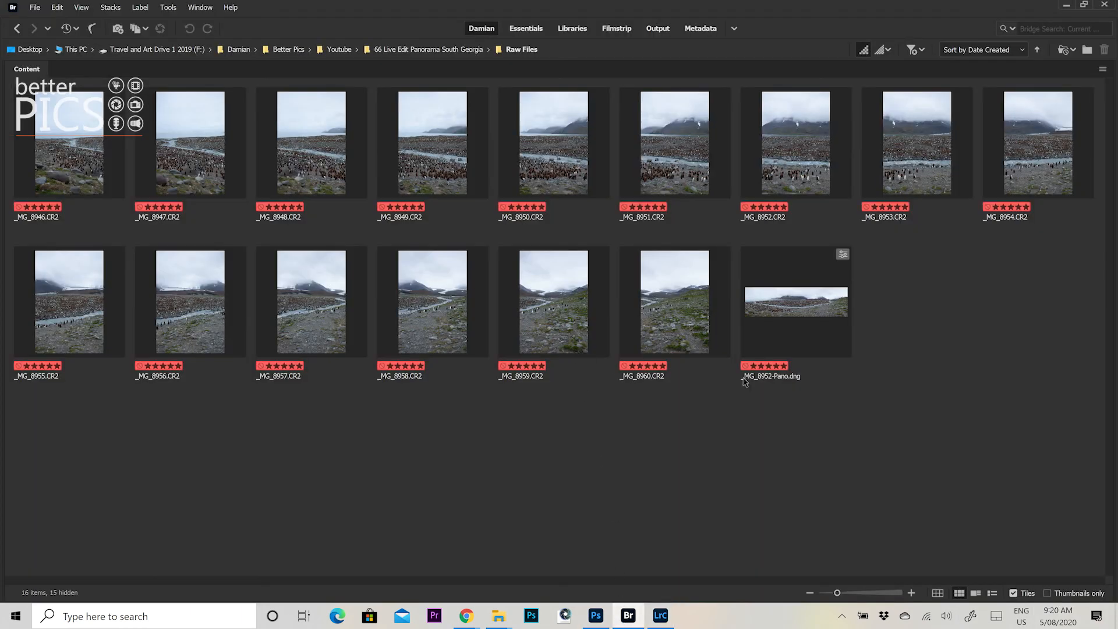
{"action": "left_click", "coordinate": [804, 308]}
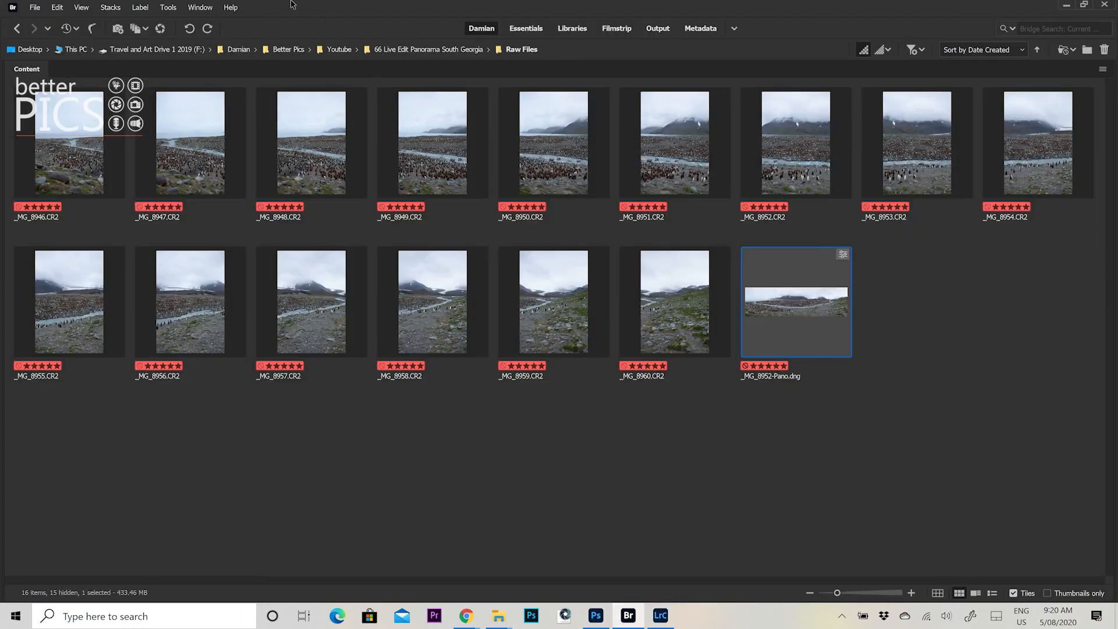
{"action": "left_click", "coordinate": [218, 10]}
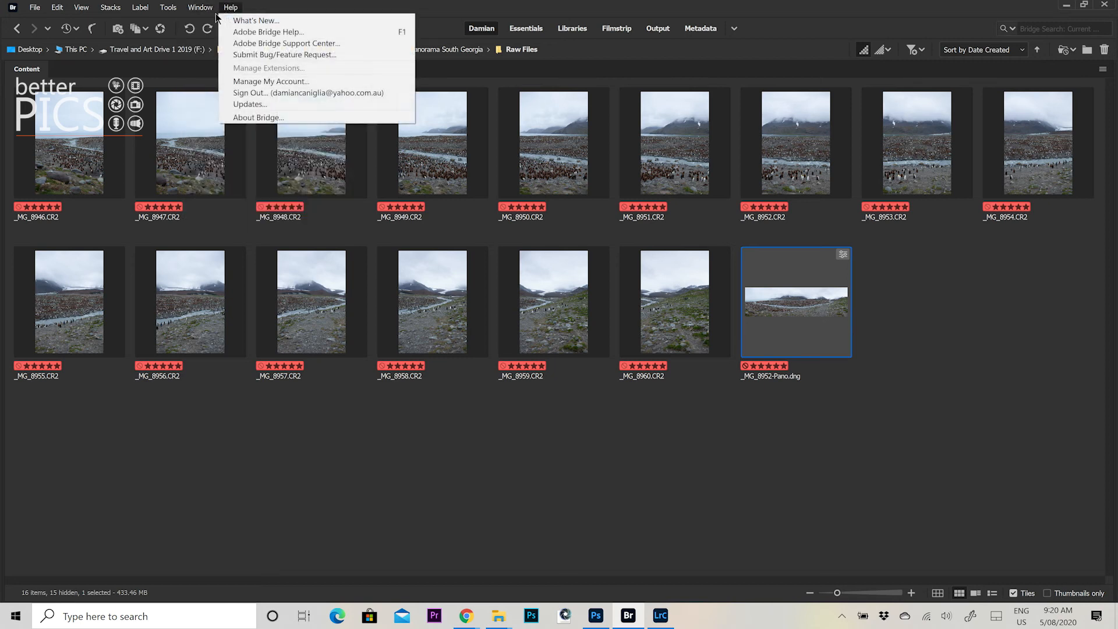
{"action": "mouse_move", "coordinate": [207, 21]}
{"action": "left_click", "coordinate": [416, 22]}
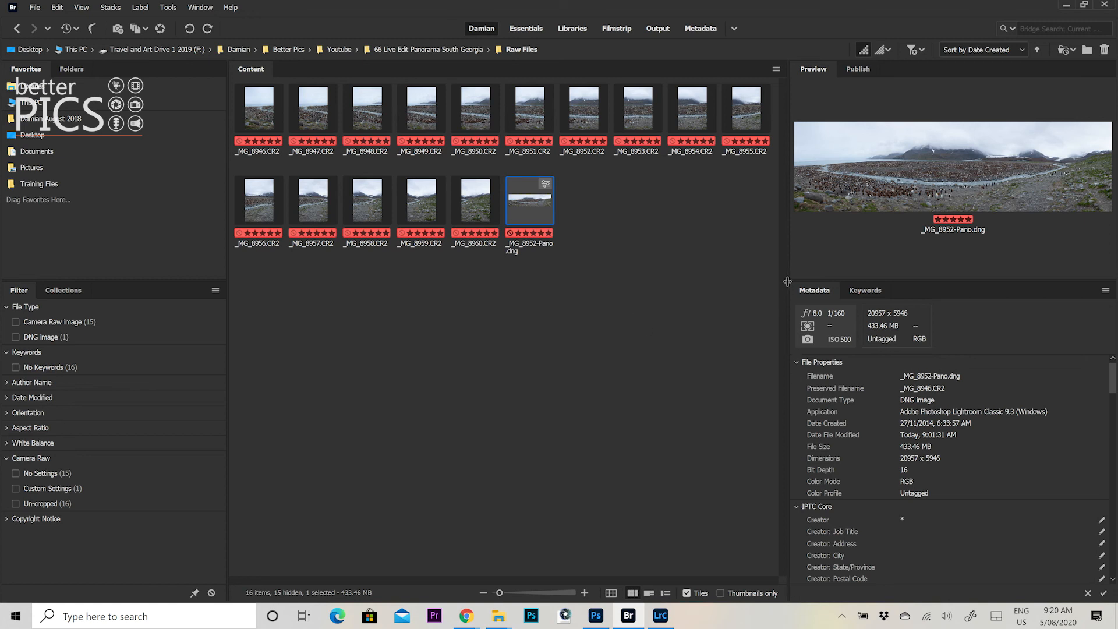
Widen the preview area and reselect _MG_8952-Pano.dng to preview it larger
{"action": "left_click_drag", "start_coordinate": [785, 285], "coordinate": [726, 285]}
{"action": "left_click", "coordinate": [640, 314]}
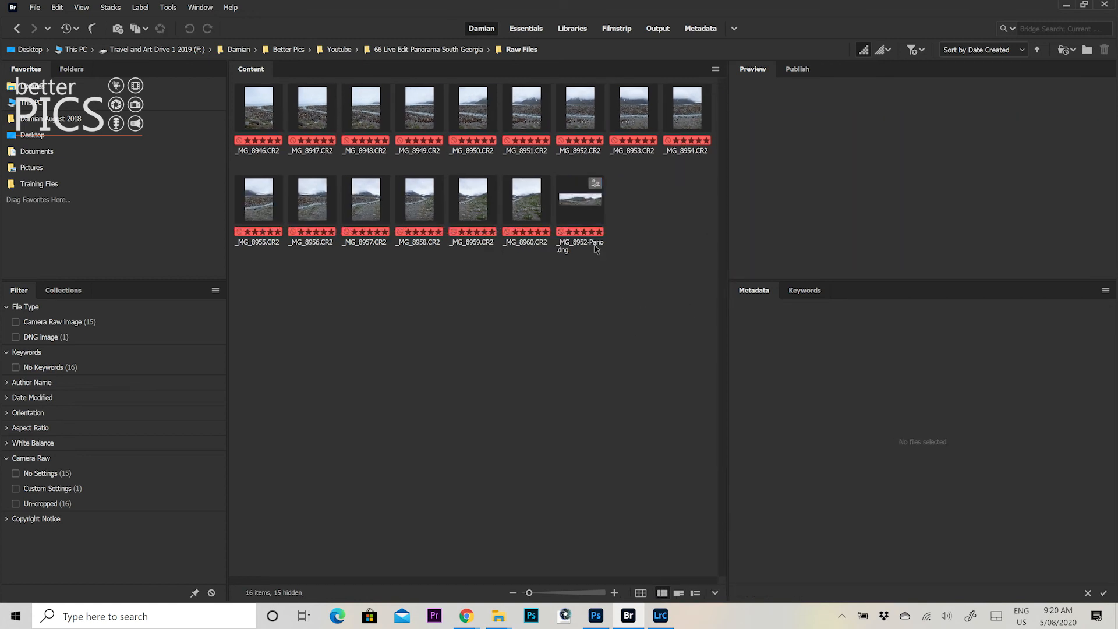
{"action": "left_click", "coordinate": [588, 210]}
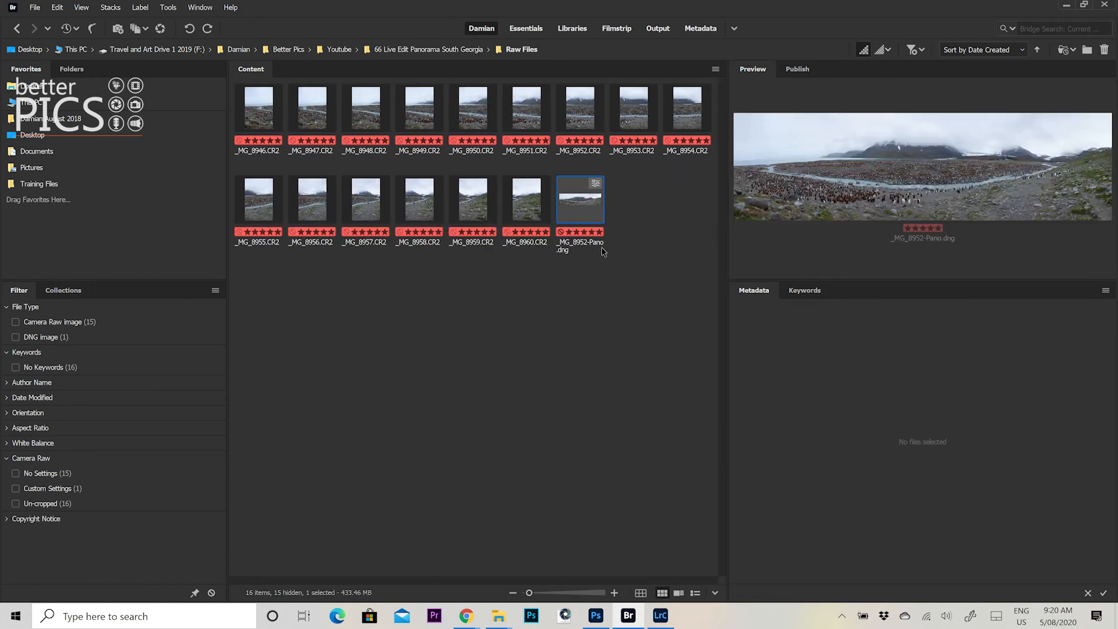
Enlarge the thumbnails, open the Master Tiff folder inside 66 Live Edit Panorama South Georgia, and select _MG_8952-Pano.tif
{"action": "left_click", "coordinate": [551, 593]}
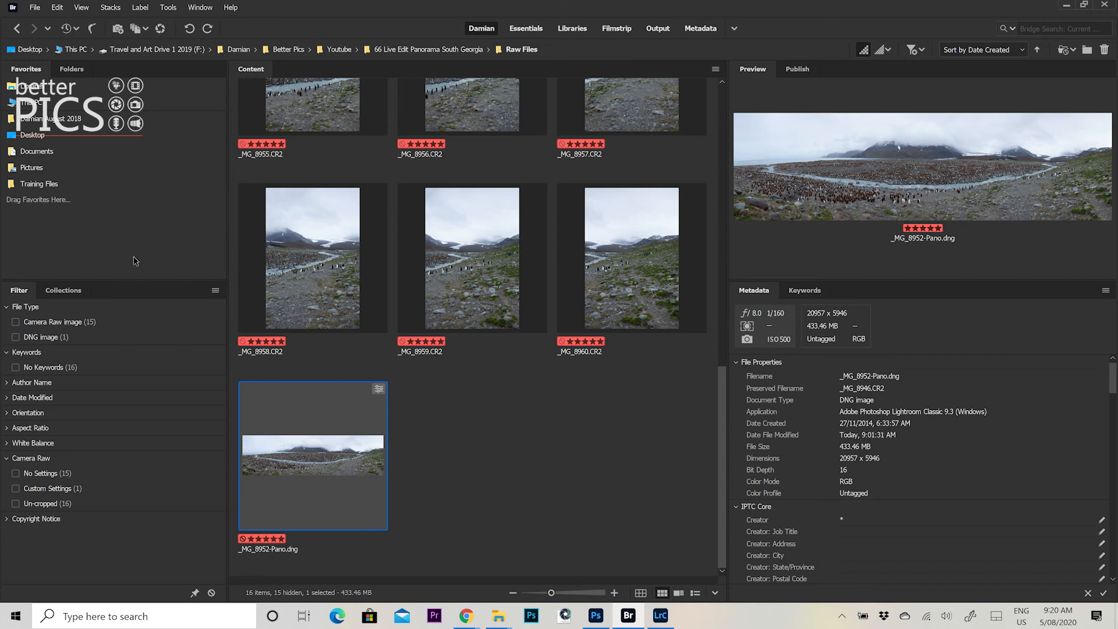
{"action": "left_click", "coordinate": [436, 49]}
{"action": "double_click", "coordinate": [423, 172]}
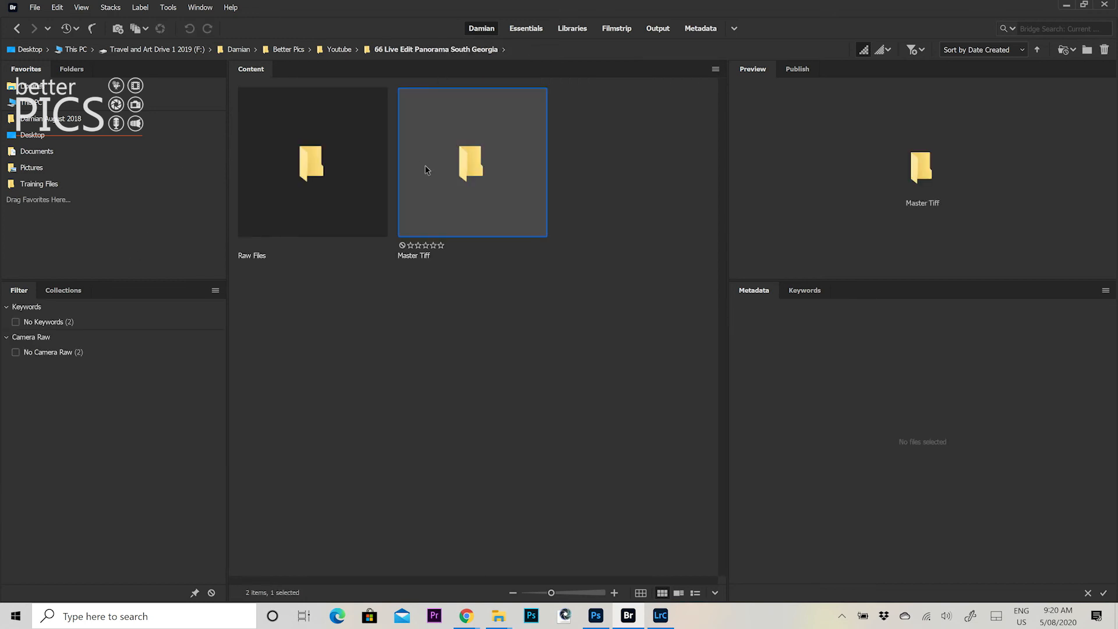
{"action": "left_click", "coordinate": [347, 176]}
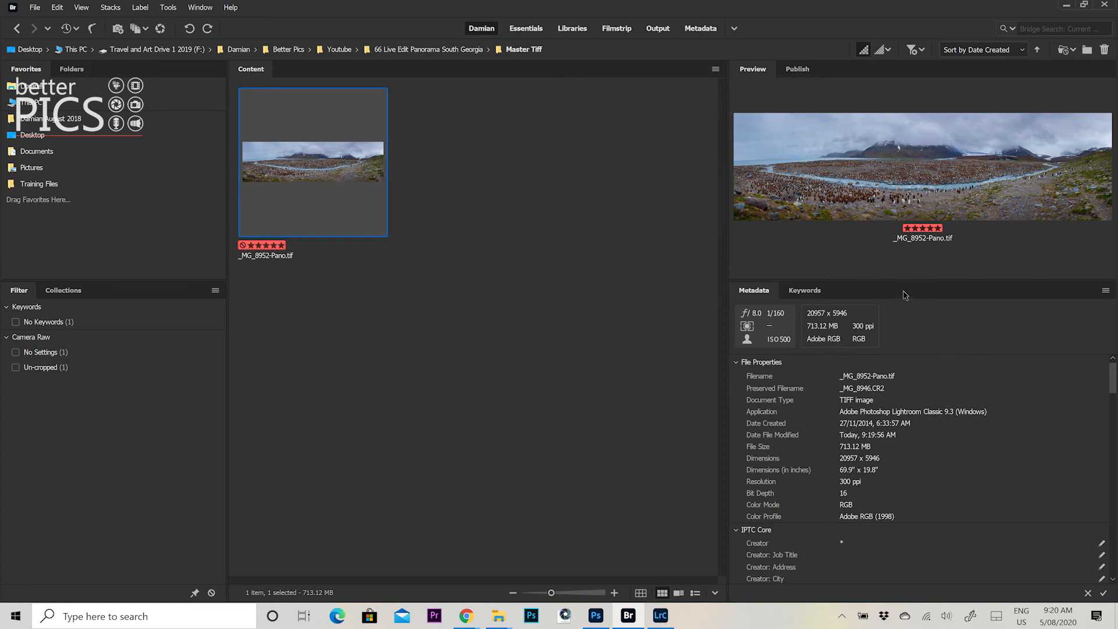
Enlarge the preview area for _MG_8952-Pano.tif and open the file in Photoshop
{"action": "left_click_drag", "start_coordinate": [906, 280], "coordinate": [906, 316]}
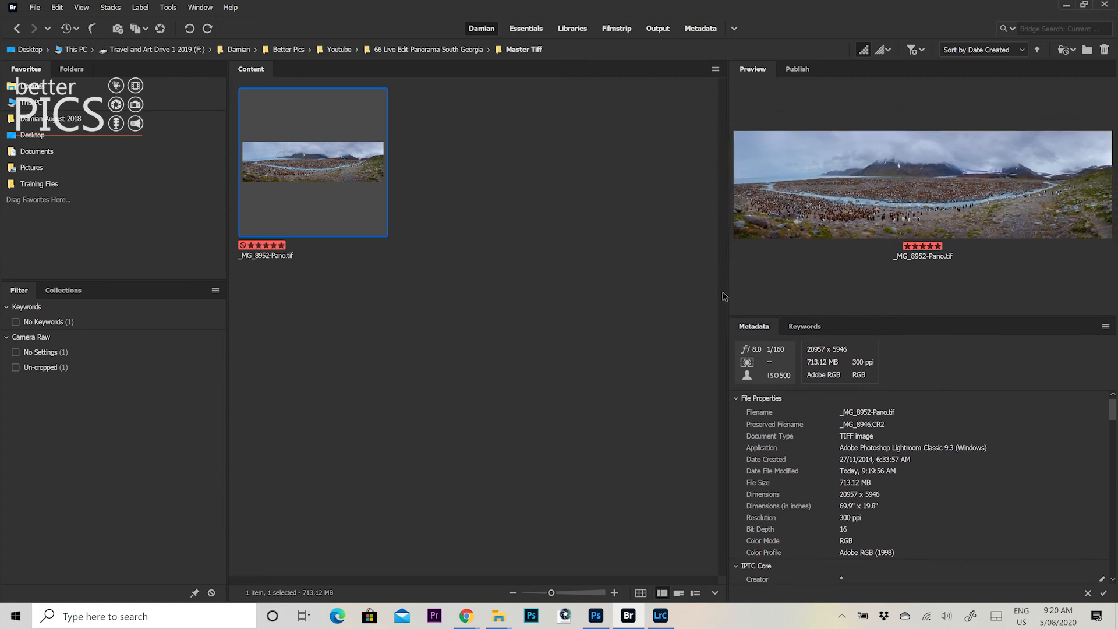
{"action": "left_click_drag", "start_coordinate": [727, 288], "coordinate": [658, 280]}
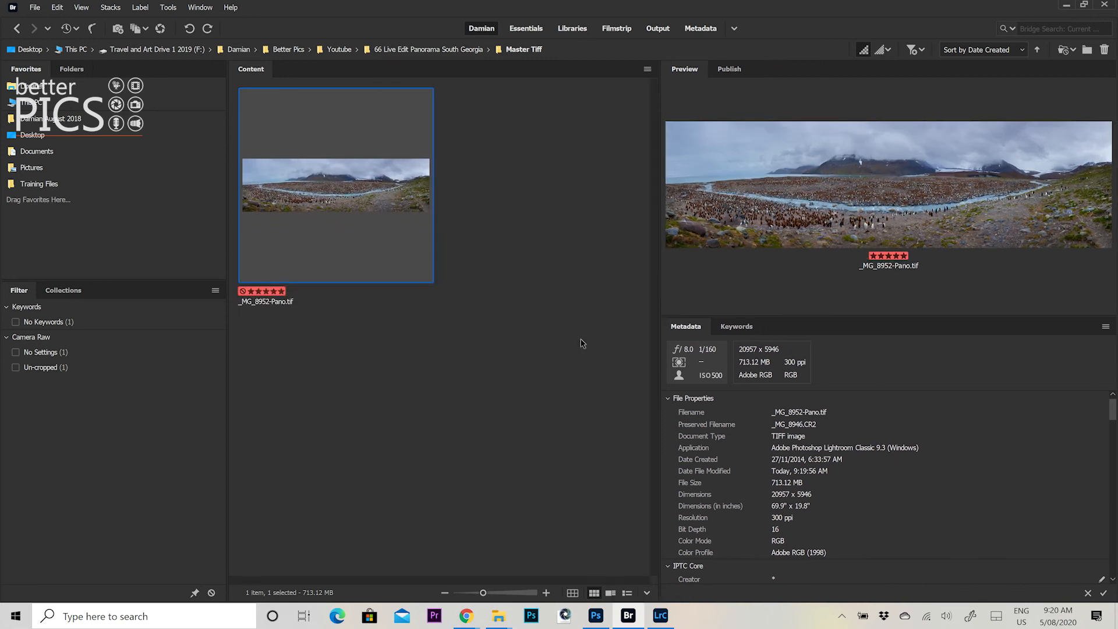
{"action": "double_click", "coordinate": [342, 188]}
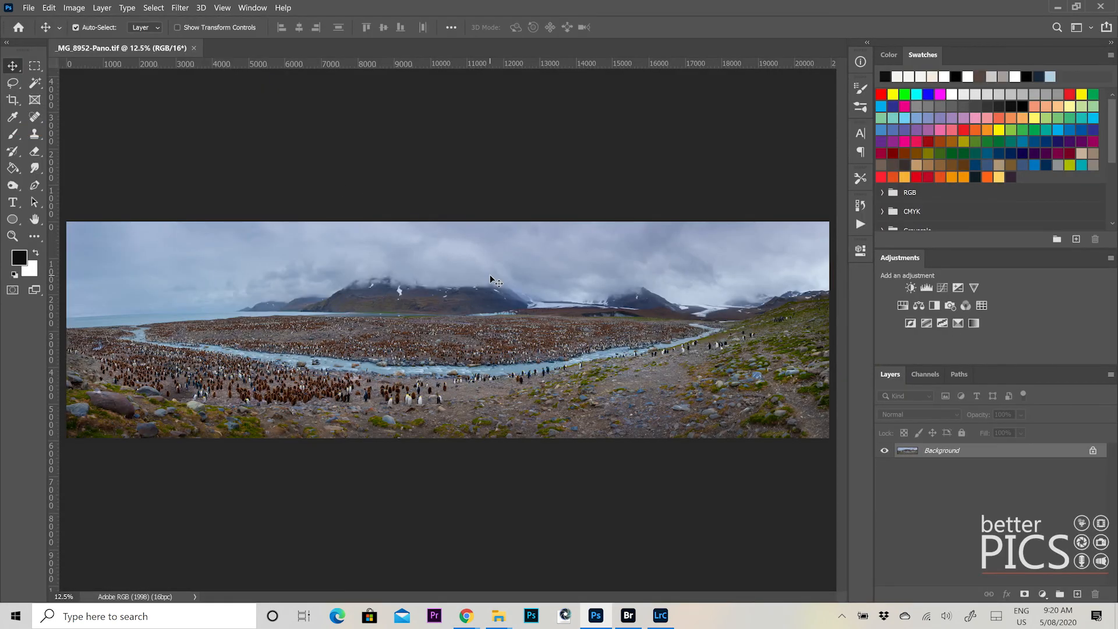
Activate the Spot Healing Brush and examine the cloudy sky above the mountains up close for sensor dust spots
{"action": "key", "text": "j"}
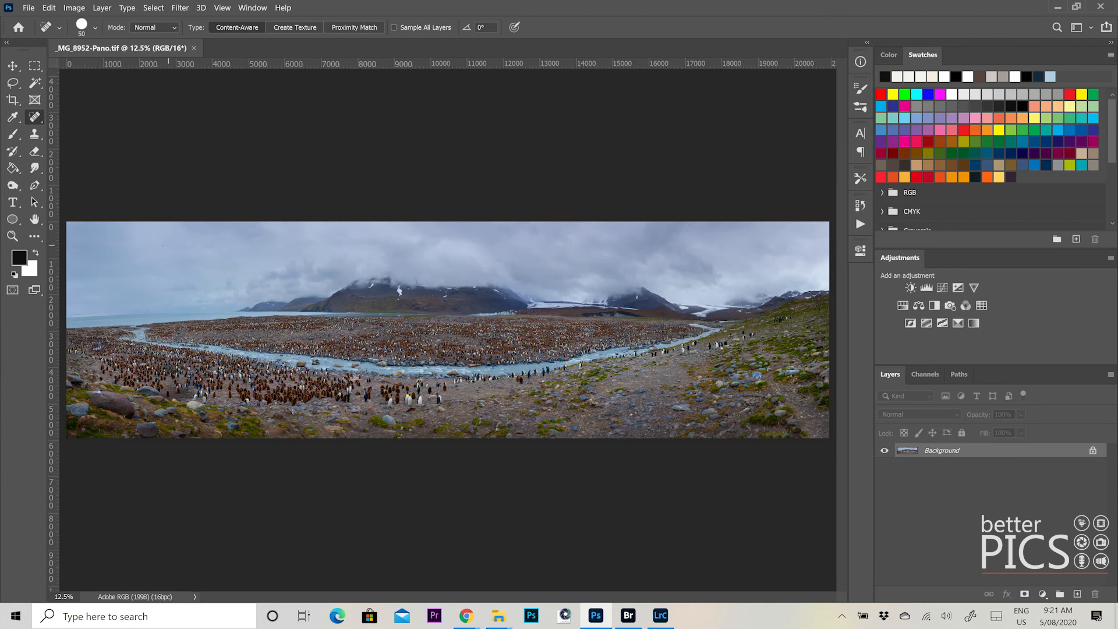
{"action": "mouse_move", "coordinate": [399, 257]}
{"action": "left_mouse_down"}
{"action": "mouse_move", "coordinate": [451, 269]}
{"action": "mouse_move", "coordinate": [536, 242]}
{"action": "mouse_move", "coordinate": [504, 344]}
{"action": "mouse_move", "coordinate": [843, 43]}
{"action": "left_mouse_up"}
{"action": "left_click_drag", "start_coordinate": [696, 148], "coordinate": [547, 465]}
{"action": "left_click_drag", "start_coordinate": [588, 220], "coordinate": [540, 470]}
{"action": "left_click_drag", "start_coordinate": [631, 217], "coordinate": [394, 326]}
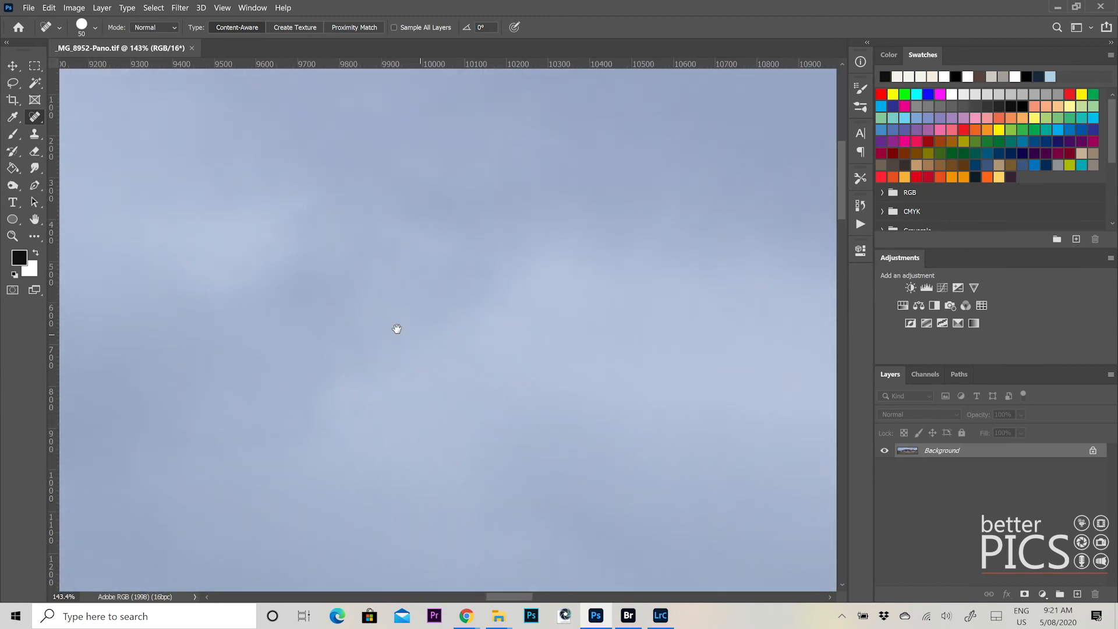
{"action": "left_click_drag", "start_coordinate": [711, 287], "coordinate": [332, 242]}
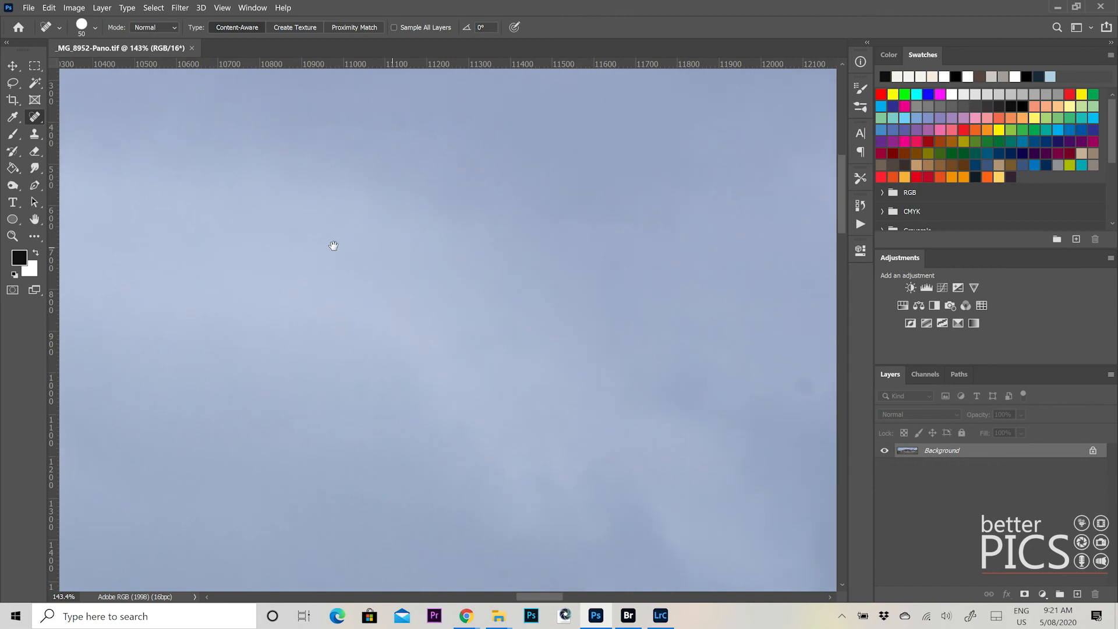
{"action": "left_click_drag", "start_coordinate": [599, 252], "coordinate": [574, 140]}
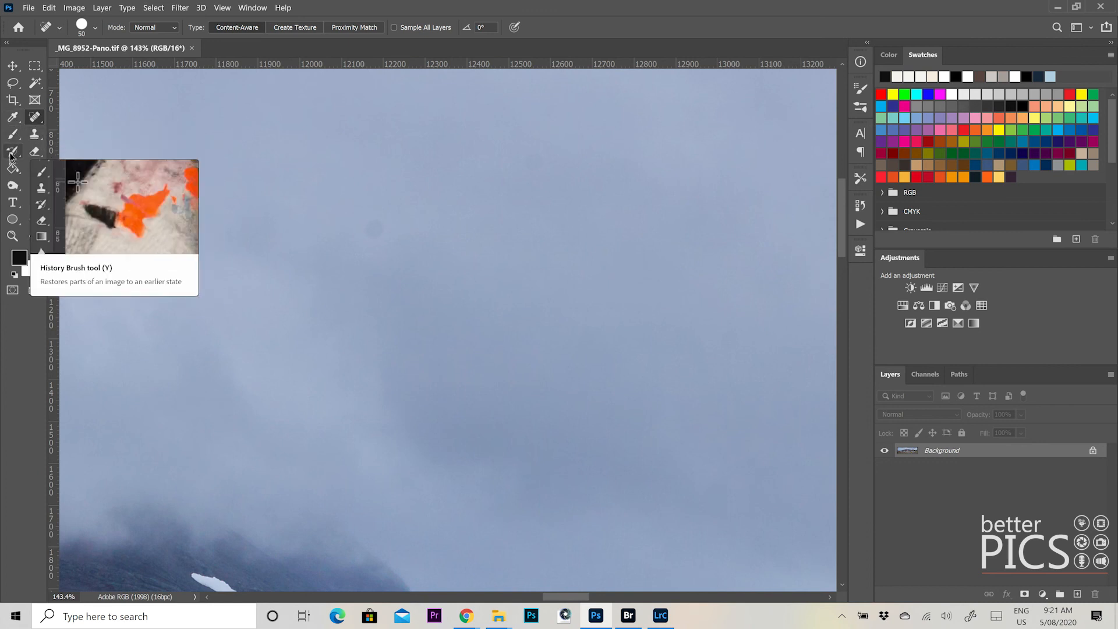
Try to repair the dark dust spot in the sky above the mountain using the Healing Brush at size 150
{"action": "right_click", "coordinate": [34, 117]}
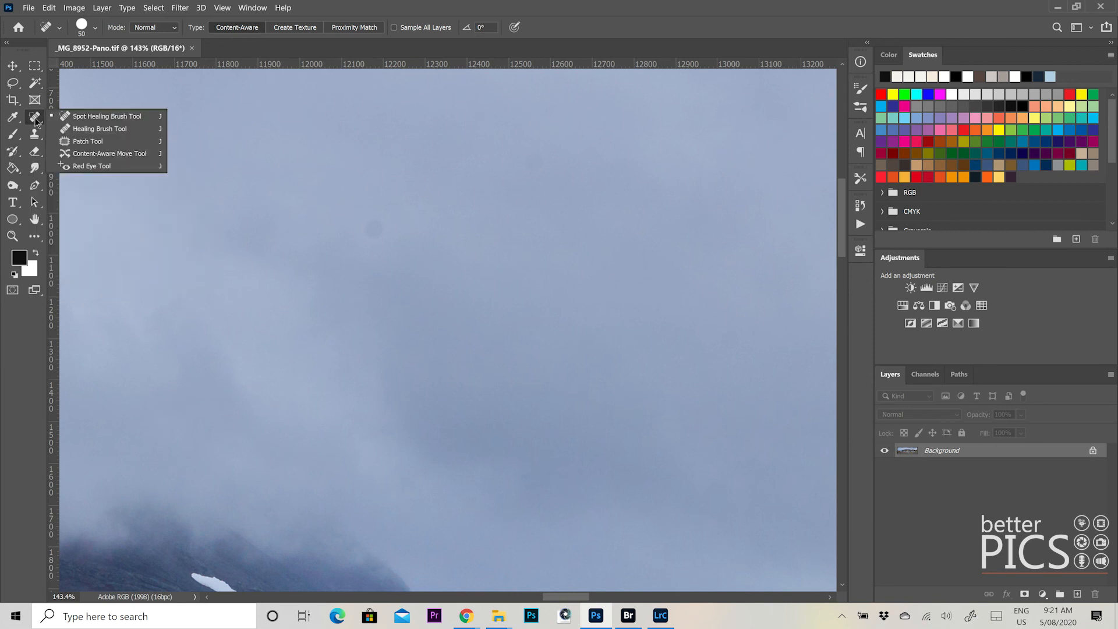
{"action": "left_click", "coordinate": [118, 130]}
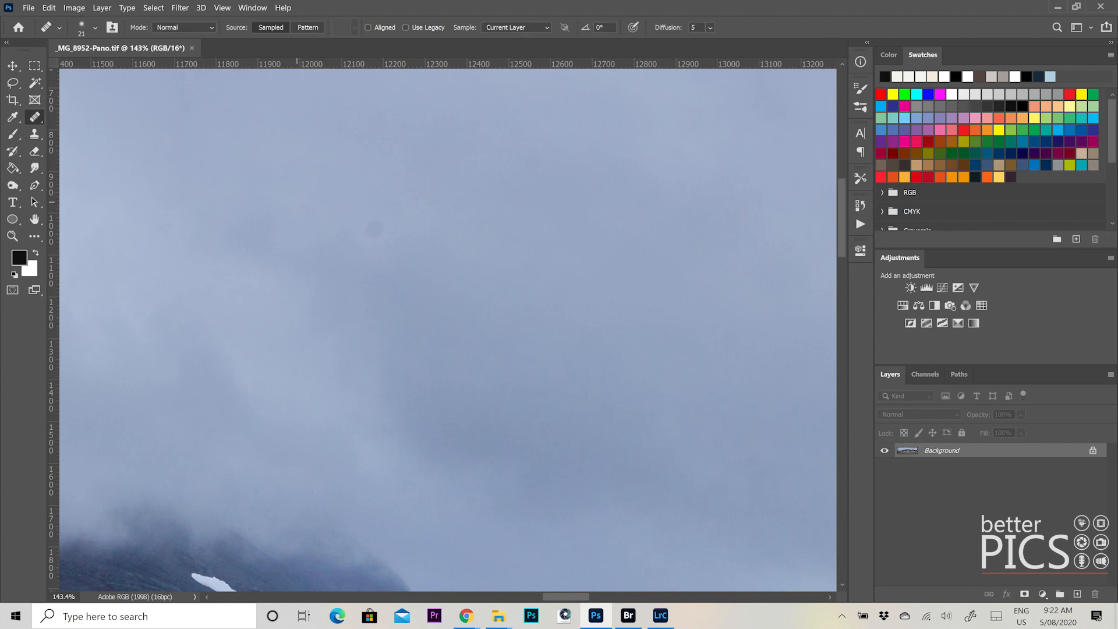
{"action": "key", "text": "bracketright"}
{"action": "key", "text": "bracketright"}
{"action": "key", "text": "bracketright"}
{"action": "key", "text": "bracketright"}
{"action": "key", "text": "bracketright"}
{"action": "key", "text": "bracketright"}
{"action": "key", "text": "bracketright"}
{"action": "key", "text": "bracketright"}
{"action": "key", "text": "bracketright"}
{"action": "left_click", "coordinate": [374, 231]}
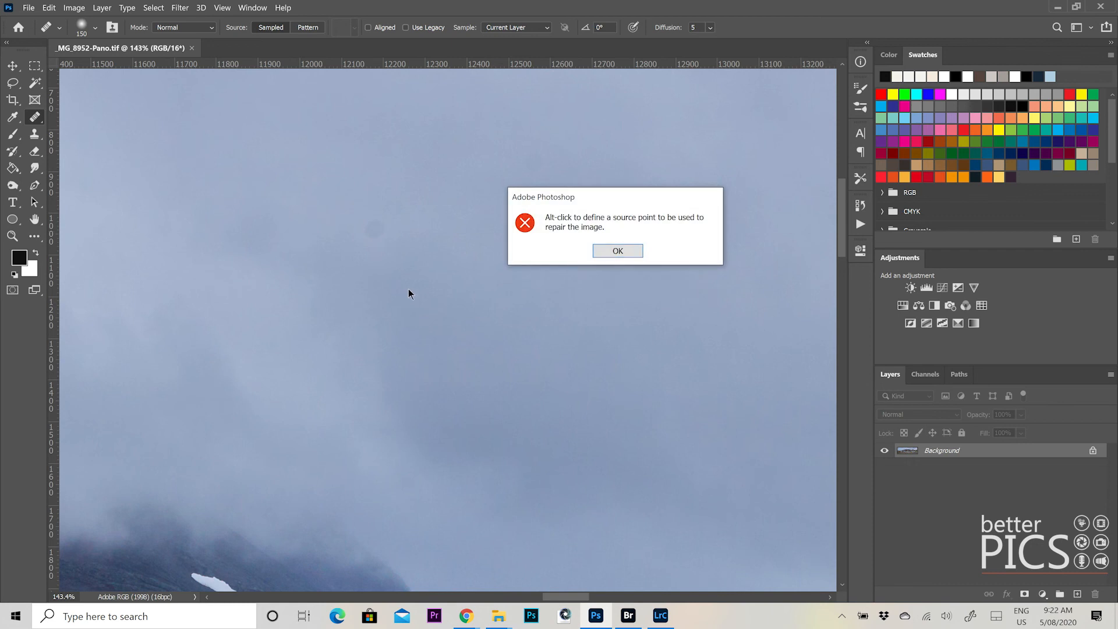
{"action": "left_click", "coordinate": [620, 254]}
Remove the dark dust spot in the sky above the mountain with the Spot Healing Brush at size 50, using Content-Aware
{"action": "right_click", "coordinate": [35, 117]}
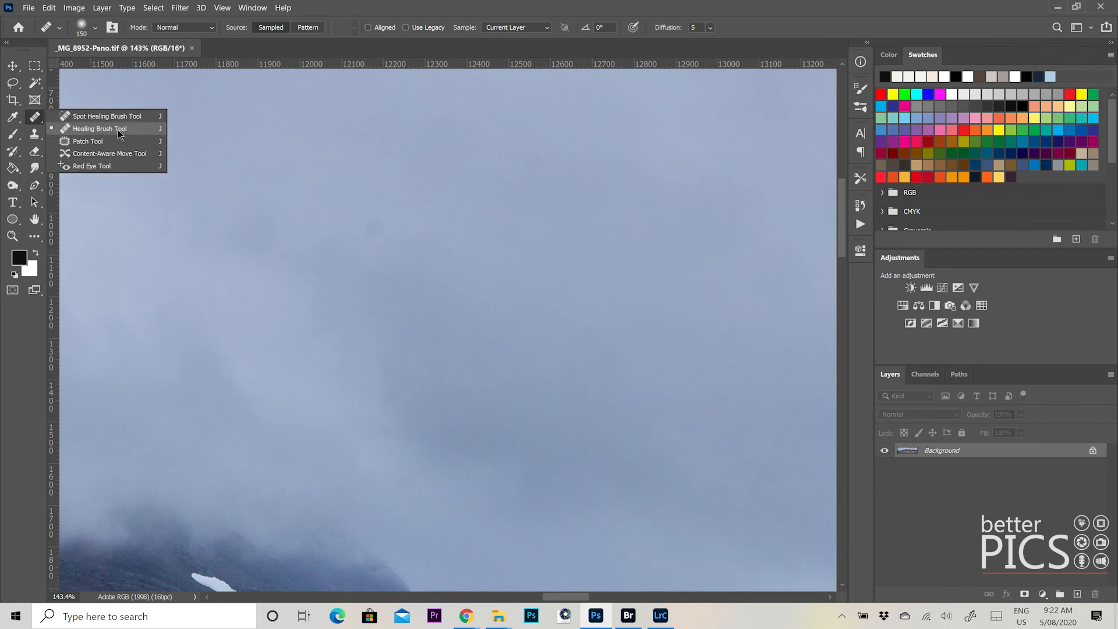
{"action": "left_click", "coordinate": [115, 117]}
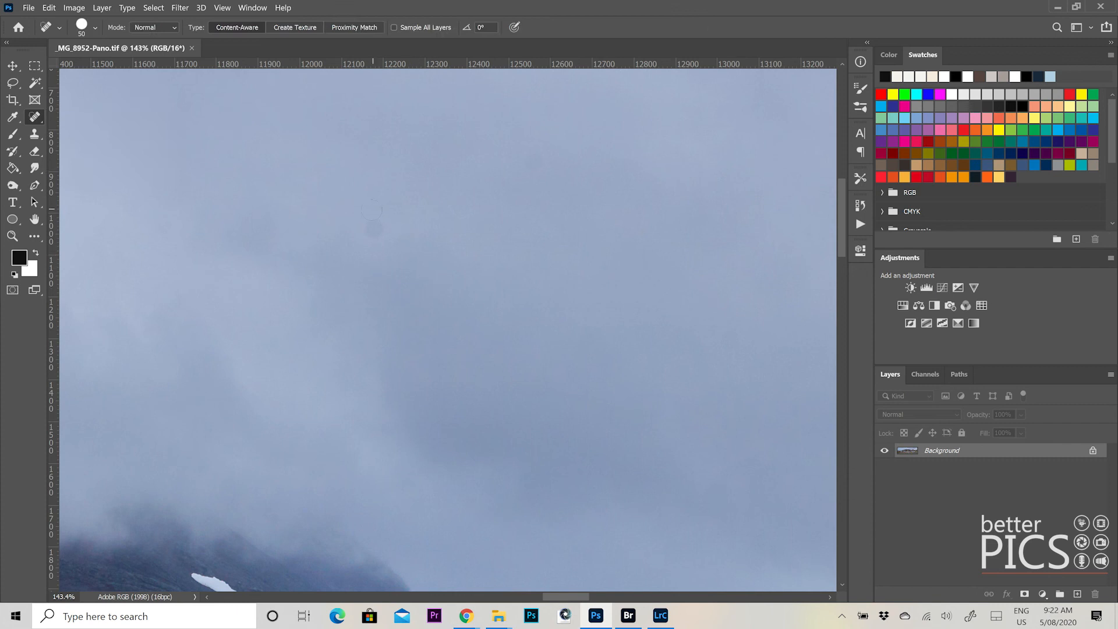
{"action": "left_click_drag", "start_coordinate": [375, 231], "coordinate": [378, 231]}
Spot-heal two more dust marks in the clouds farther right along the panorama's sky
{"action": "left_click_drag", "start_coordinate": [474, 195], "coordinate": [597, 280]}
{"action": "mouse_move", "coordinate": [262, 274]}
{"action": "left_mouse_down"}
{"action": "mouse_move", "coordinate": [477, 280]}
{"action": "mouse_move", "coordinate": [501, 332]}
{"action": "mouse_move", "coordinate": [140, 205]}
{"action": "left_mouse_up"}
{"action": "left_click_drag", "start_coordinate": [394, 272], "coordinate": [394, 372]}
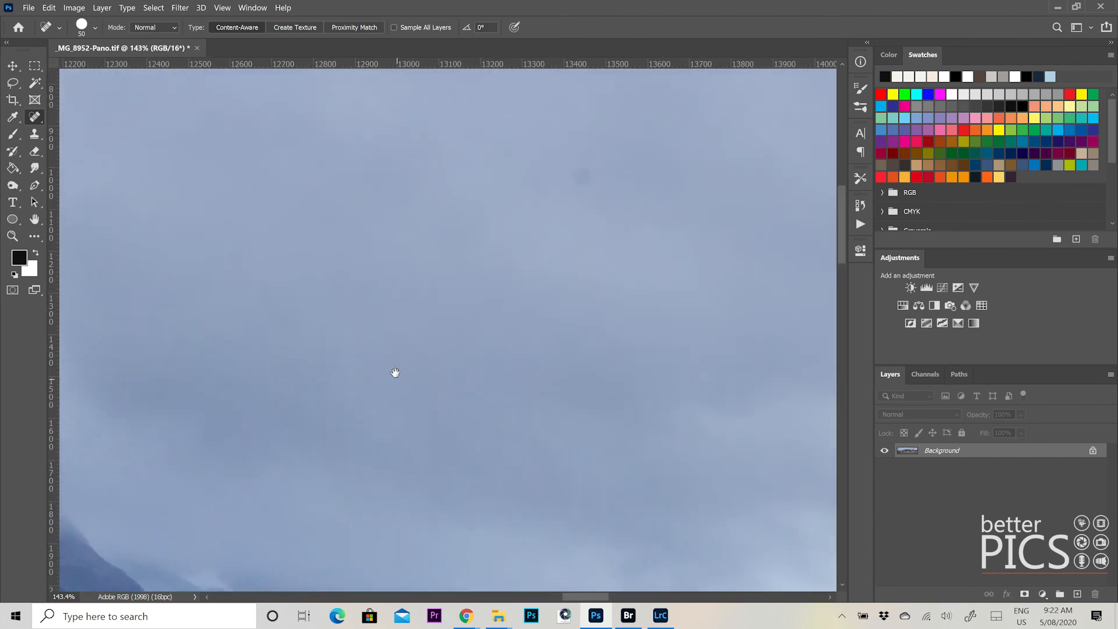
{"action": "left_click_drag", "start_coordinate": [582, 176], "coordinate": [582, 178]}
{"action": "left_click_drag", "start_coordinate": [576, 248], "coordinate": [373, 233]}
{"action": "left_click_drag", "start_coordinate": [466, 313], "coordinate": [469, 327]}
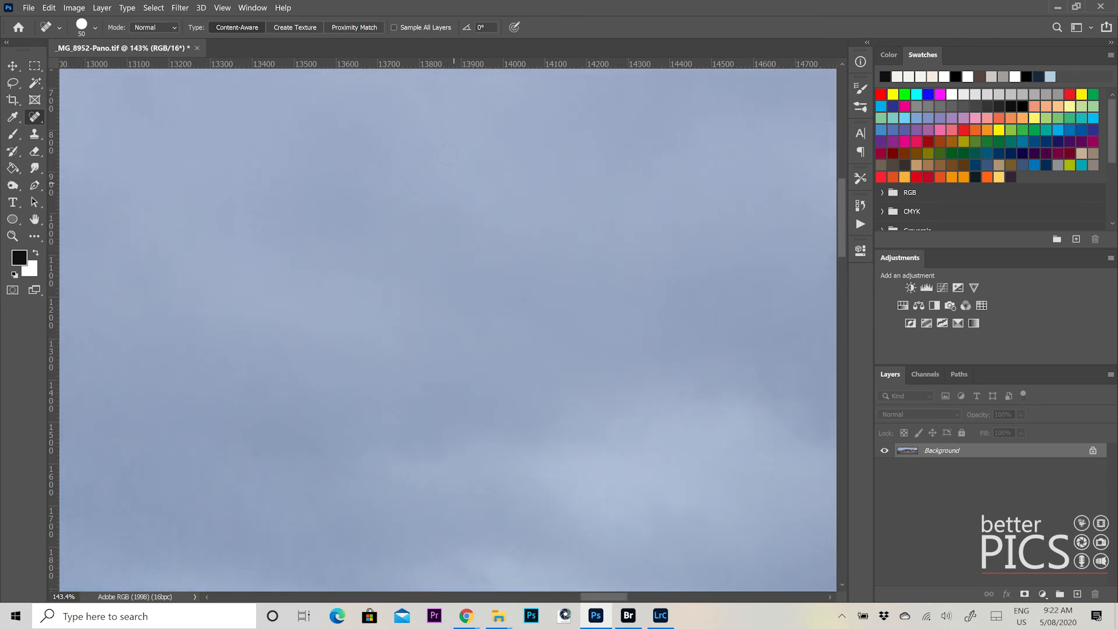
{"action": "left_click_drag", "start_coordinate": [428, 151], "coordinate": [427, 154]}
{"action": "key", "text": "ctrl+0"}
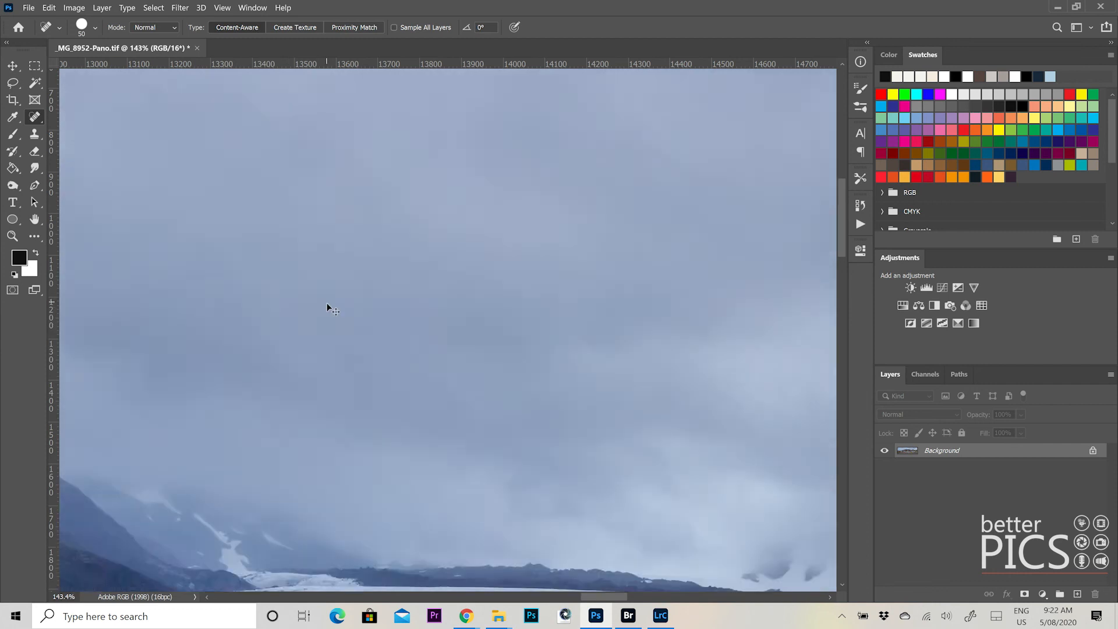